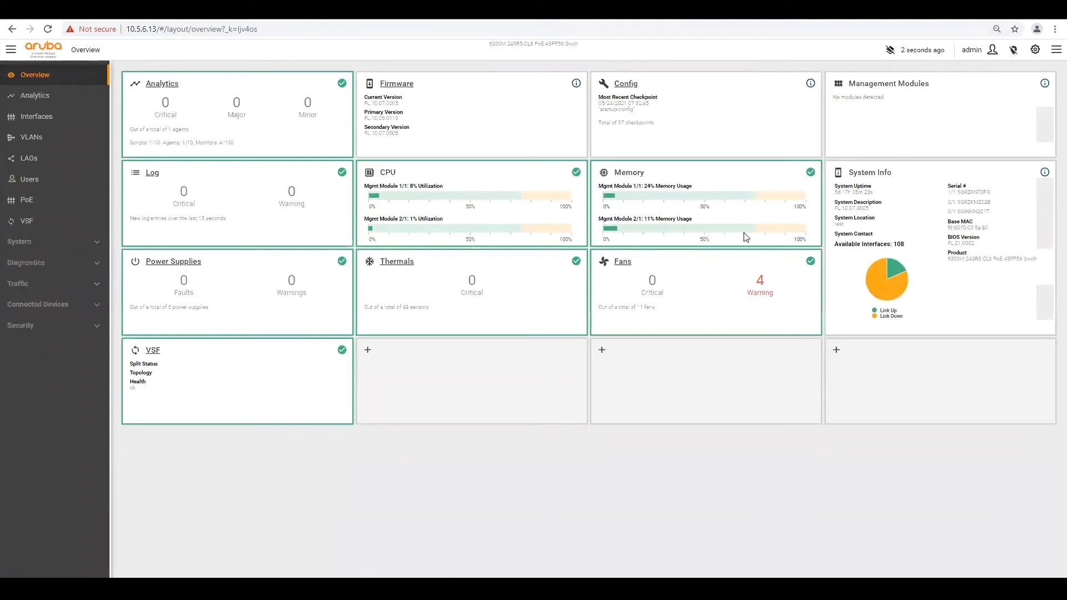
Open the VSF page and view the details and links of stack member 3
click(56, 222)
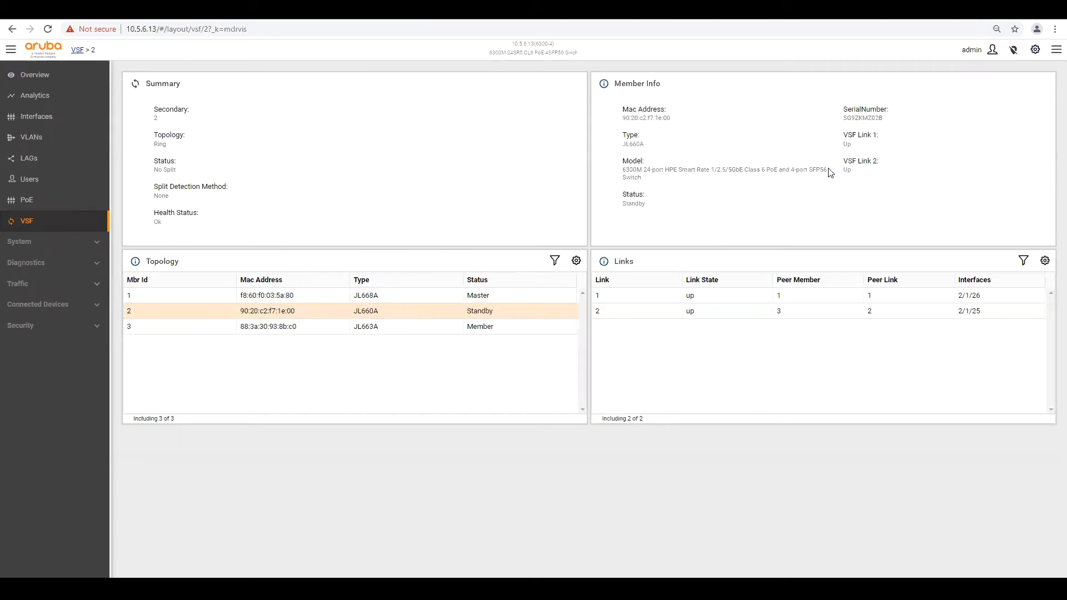
click(454, 332)
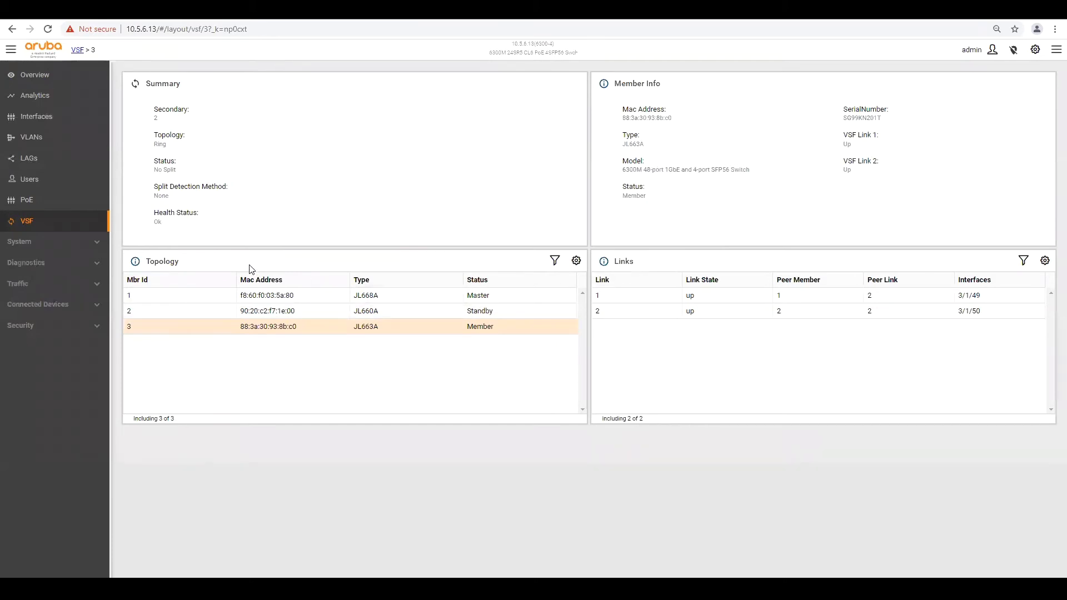
Open the PoE page and examine the port status of each stack member and the PoE interface table around 2/1/5
click(30, 208)
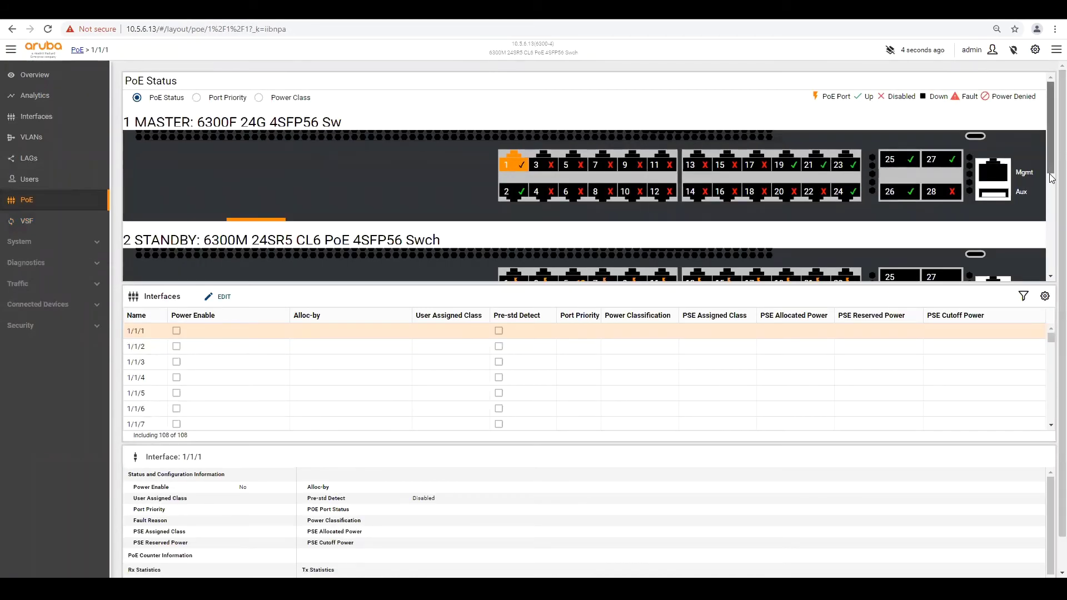
drag(1052, 177, 1053, 206)
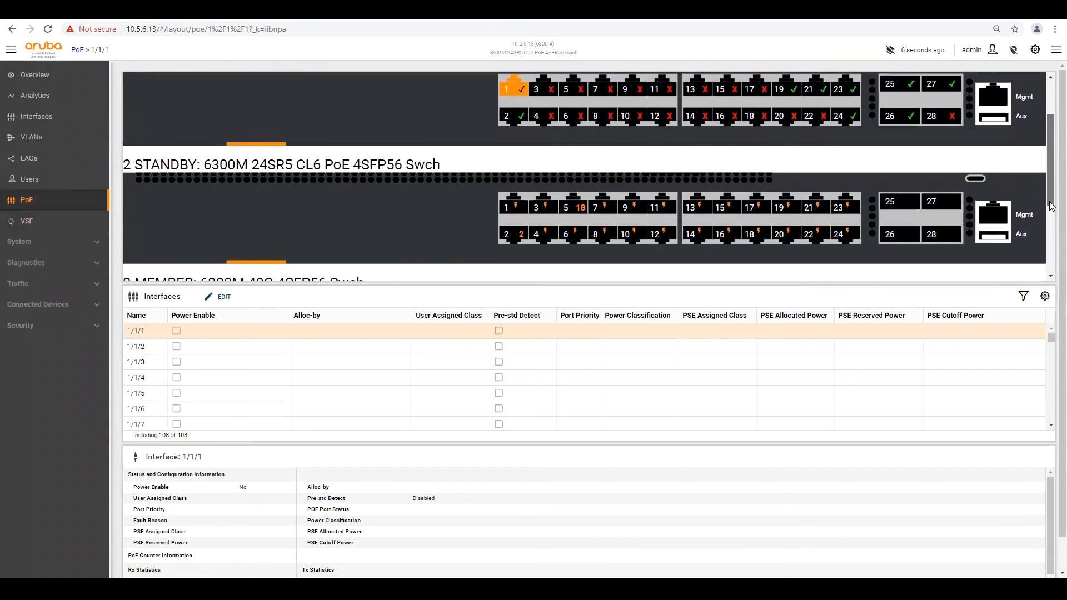
scroll(1001, 139, down, 2)
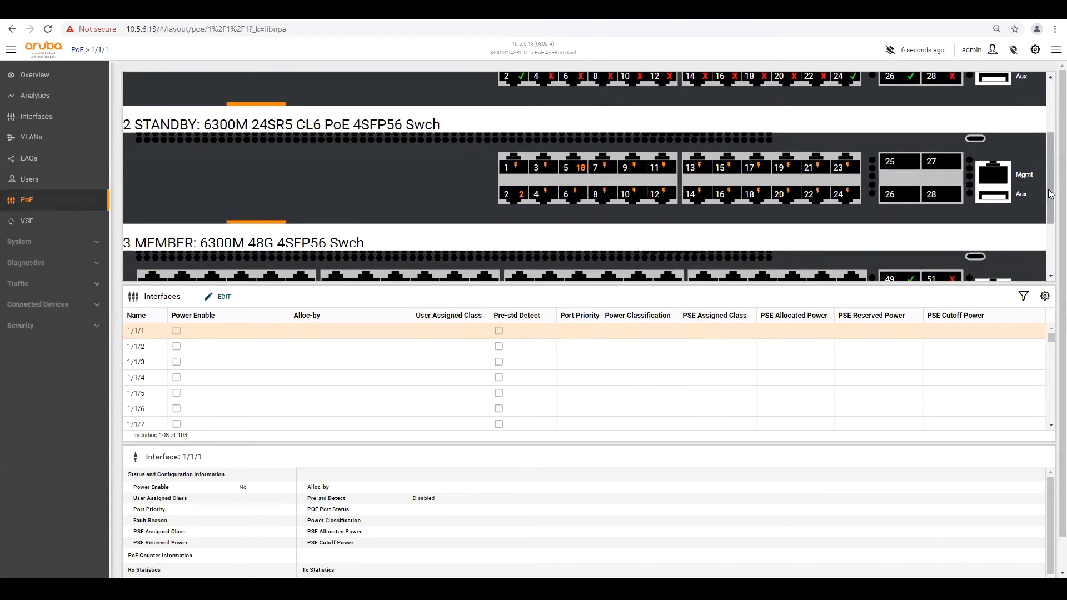
drag(1051, 194, 1051, 224)
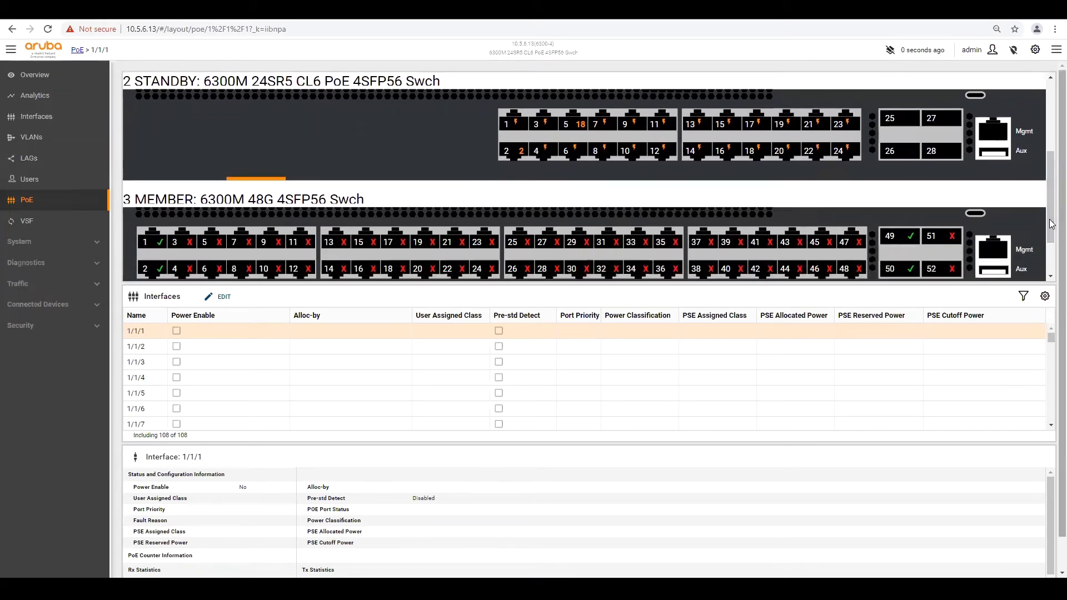
scroll(1051, 244, down, 1)
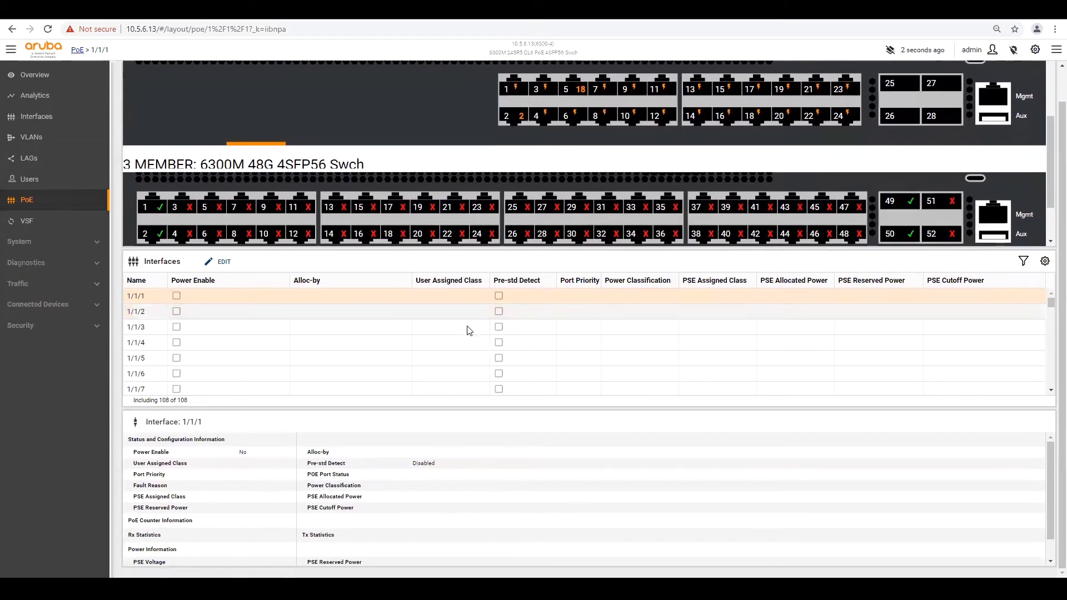
scroll(475, 327, down, 3)
scroll(478, 328, down, 4)
scroll(378, 360, down, 2)
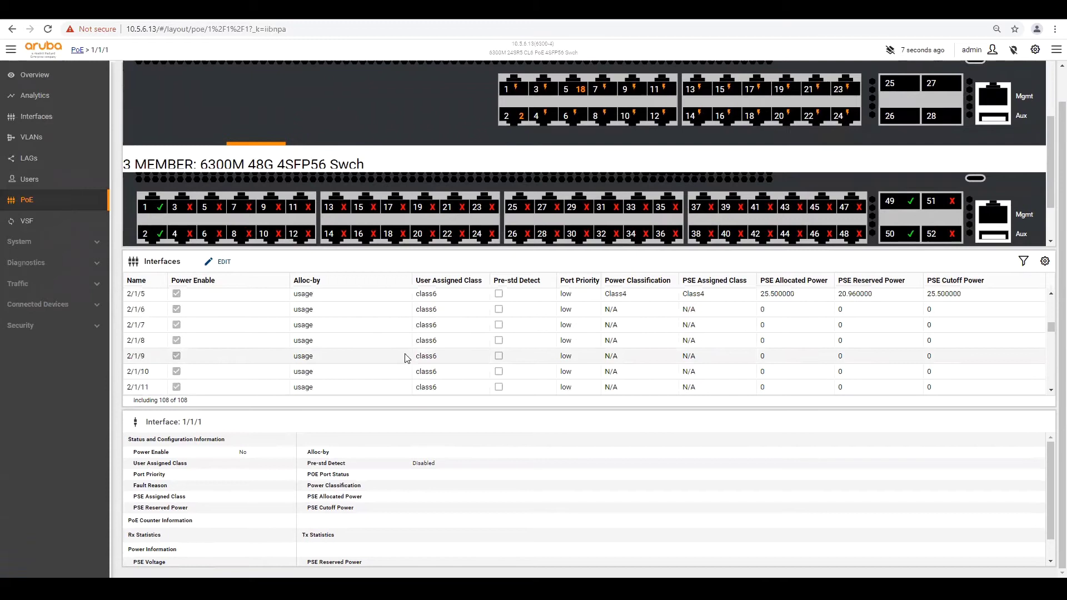
View the editable PoE settings of interface 1/1/1 and close them without changes
click(223, 264)
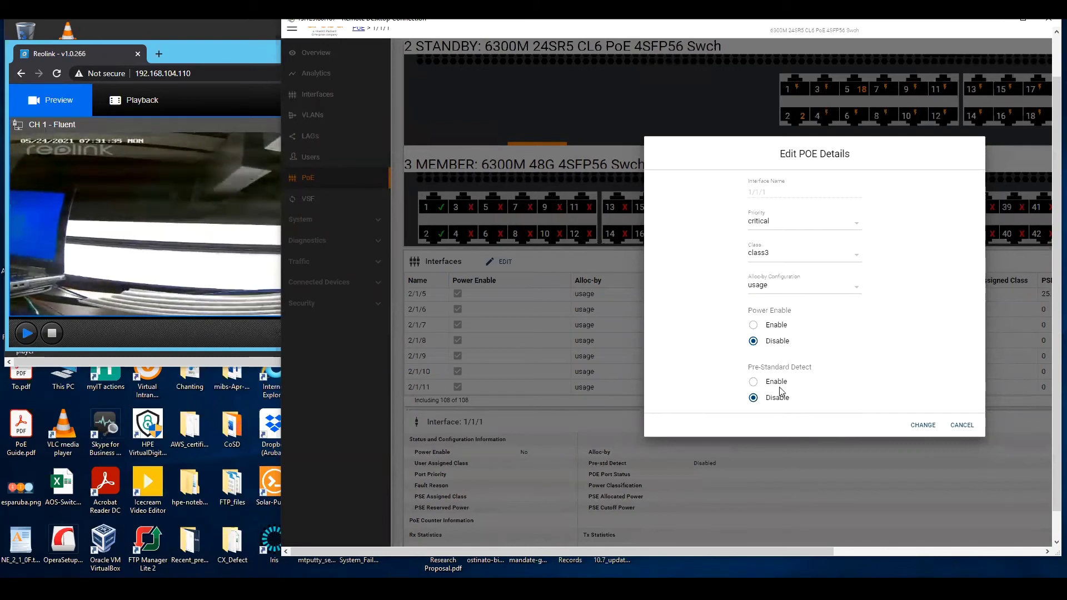
click(959, 428)
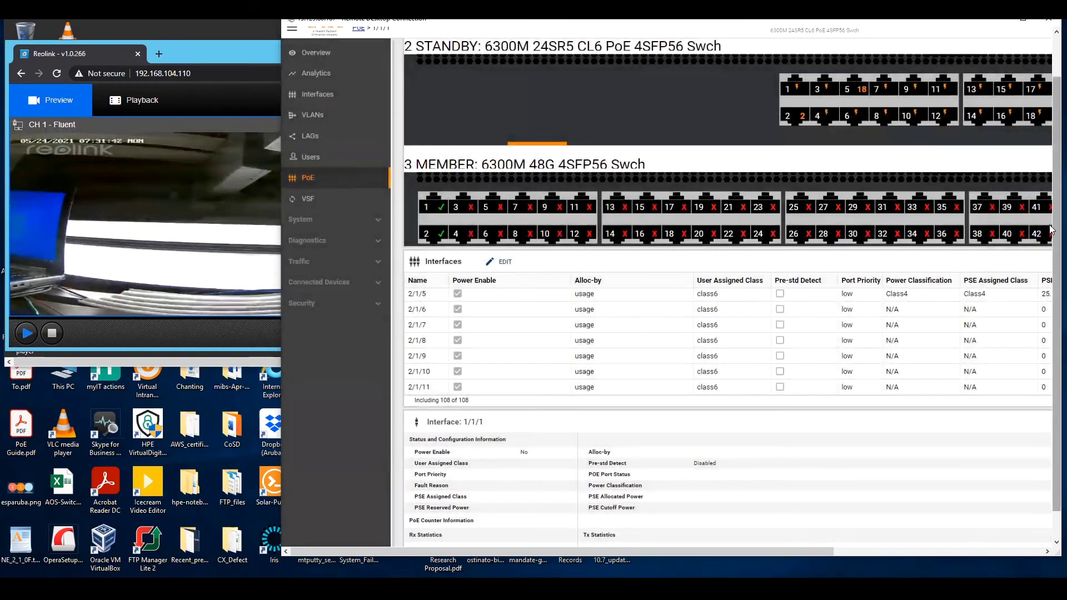
Switch to the MTPuTTY terminal session and show the running configuration of interface 2/1/5
drag(1051, 223, 1051, 234)
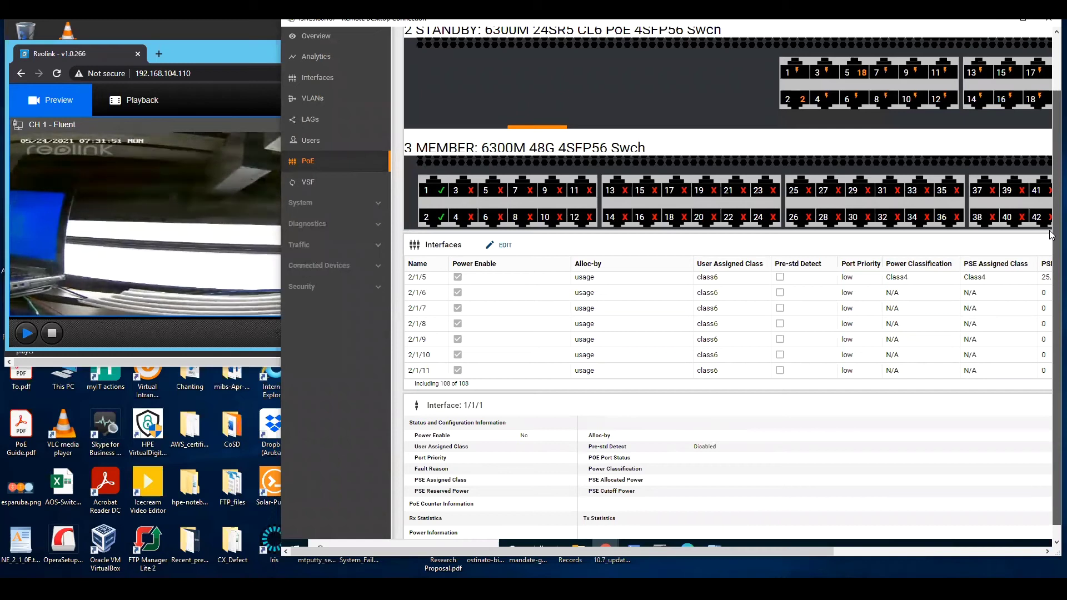
scroll(1052, 222, up, 1)
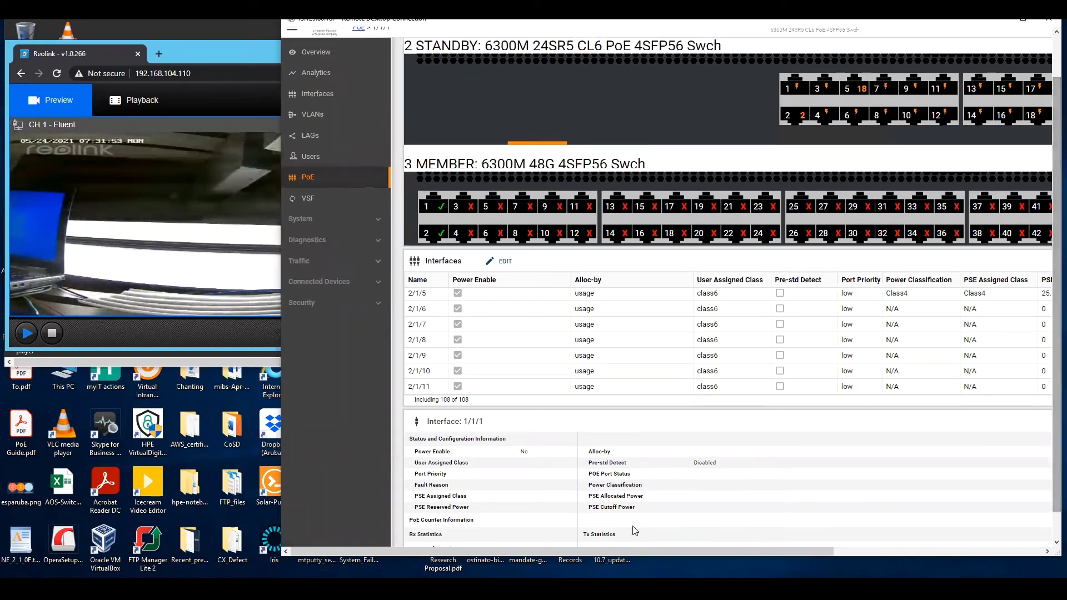
scroll(1049, 401, down, 1)
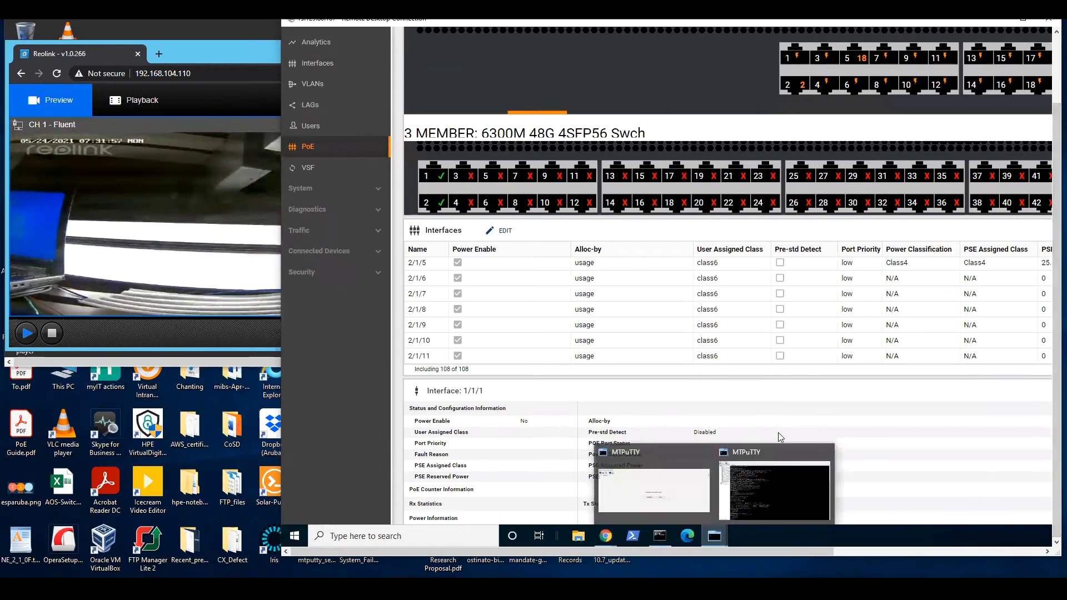
key(alt+Tab)
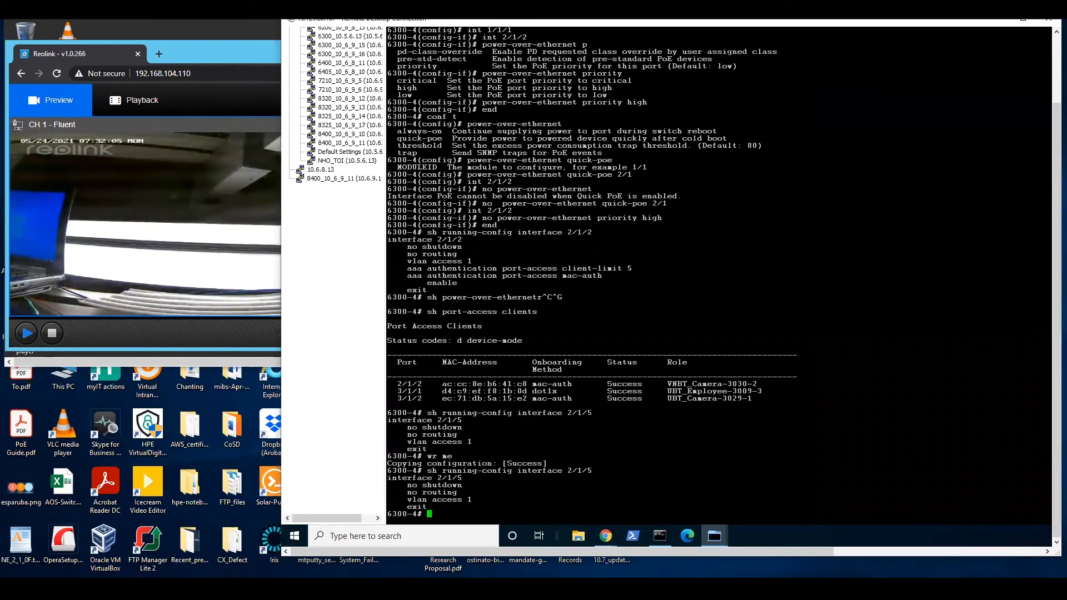
text(interface 2/1/)
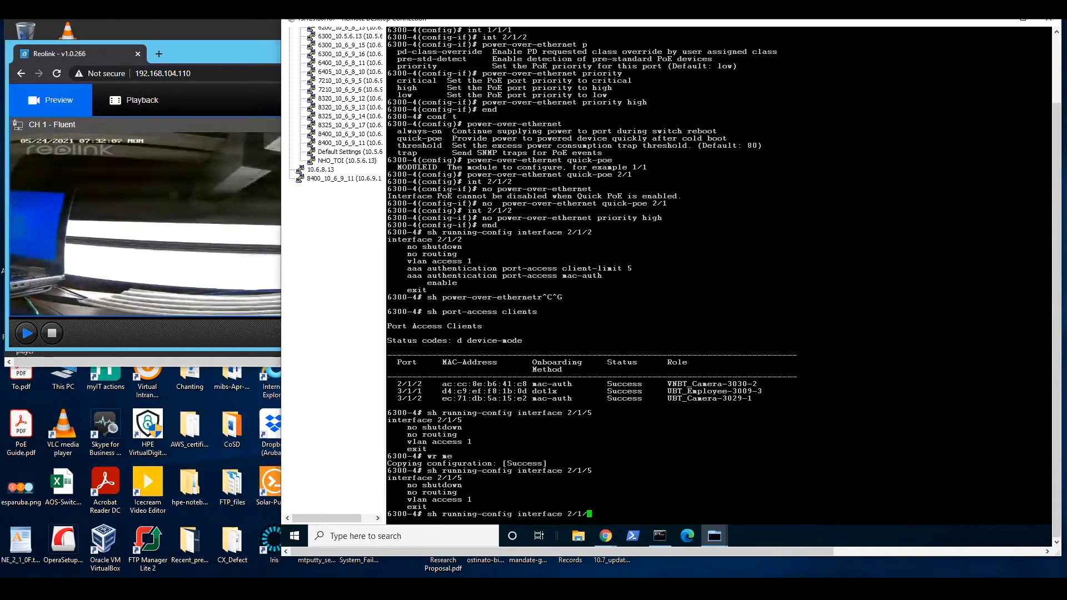
text(5)
key(Return)
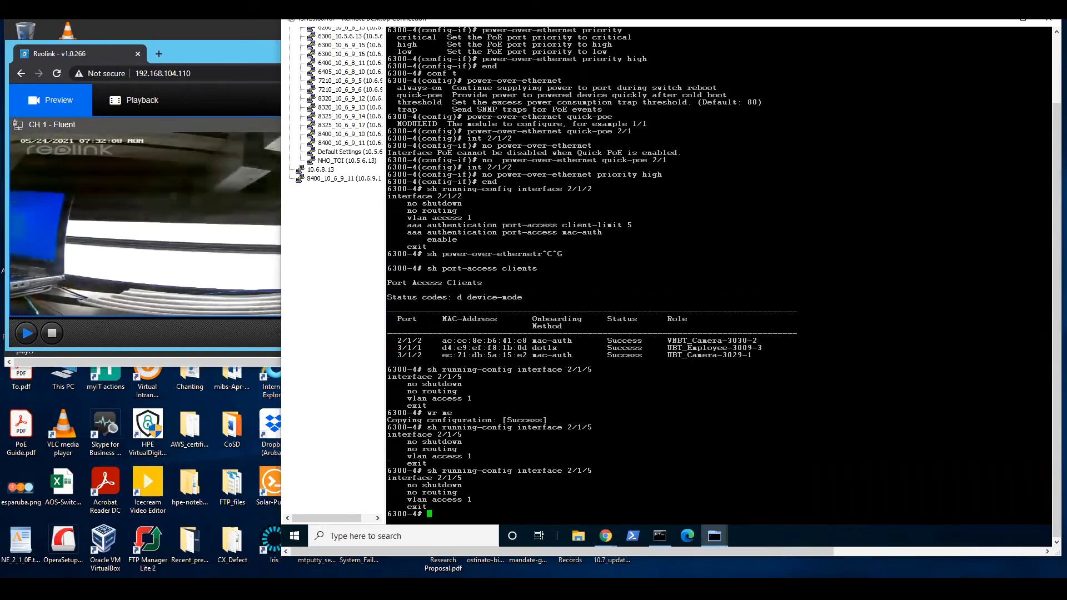
Show the running configuration of interface 3/1/2 with sh running-config interface 3/1/2
text(sh running-config interface 3/2)
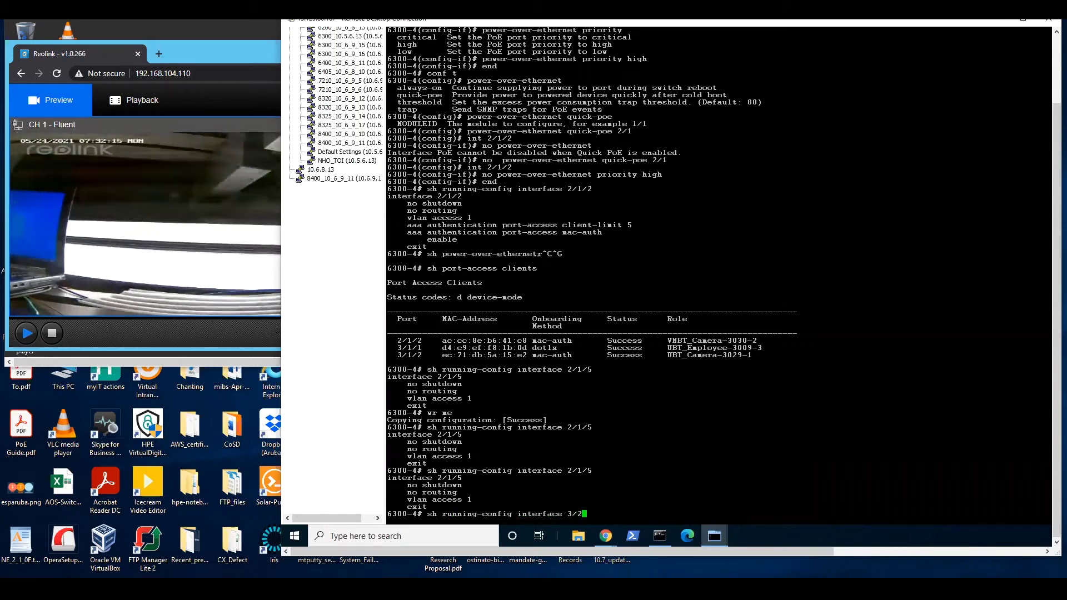
key(BackSpace)
text(1/2)
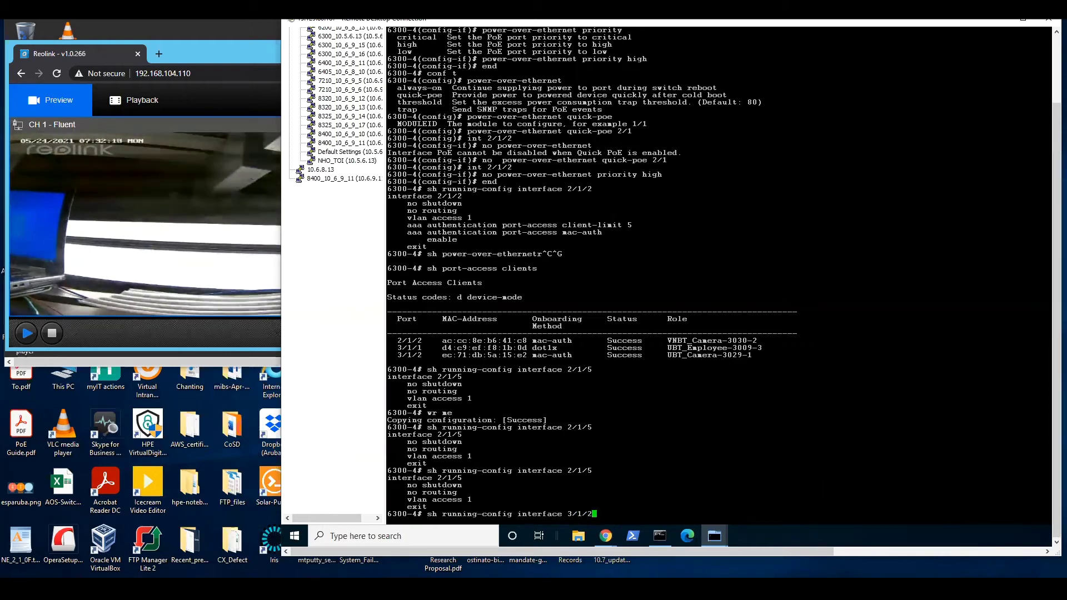
key(Return)
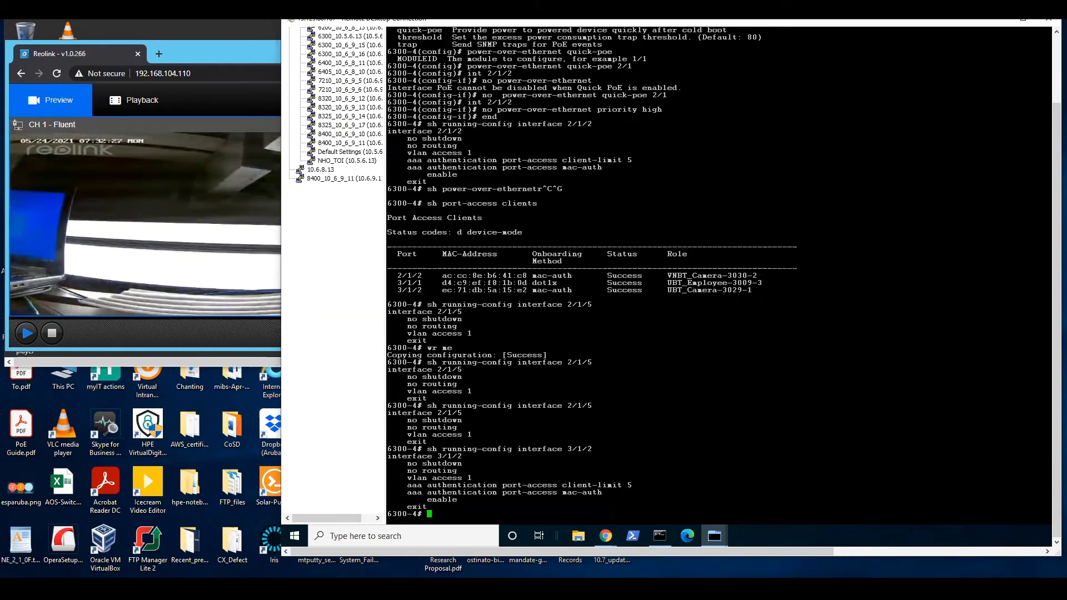
List the port-access clients and show the running configuration of interface 2/1/5 again
text(port-access )
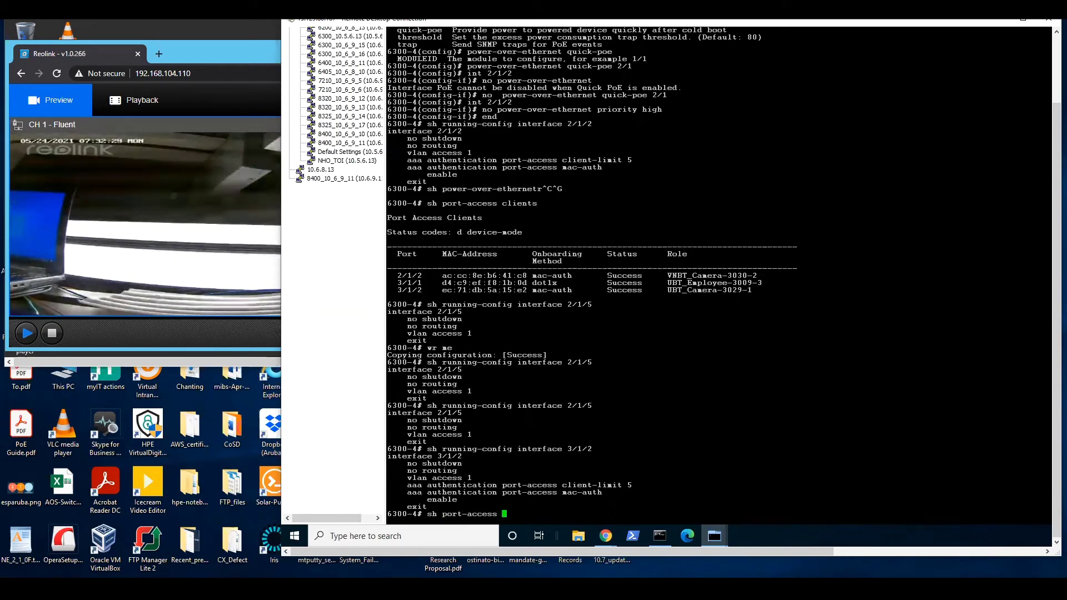
text(clients)
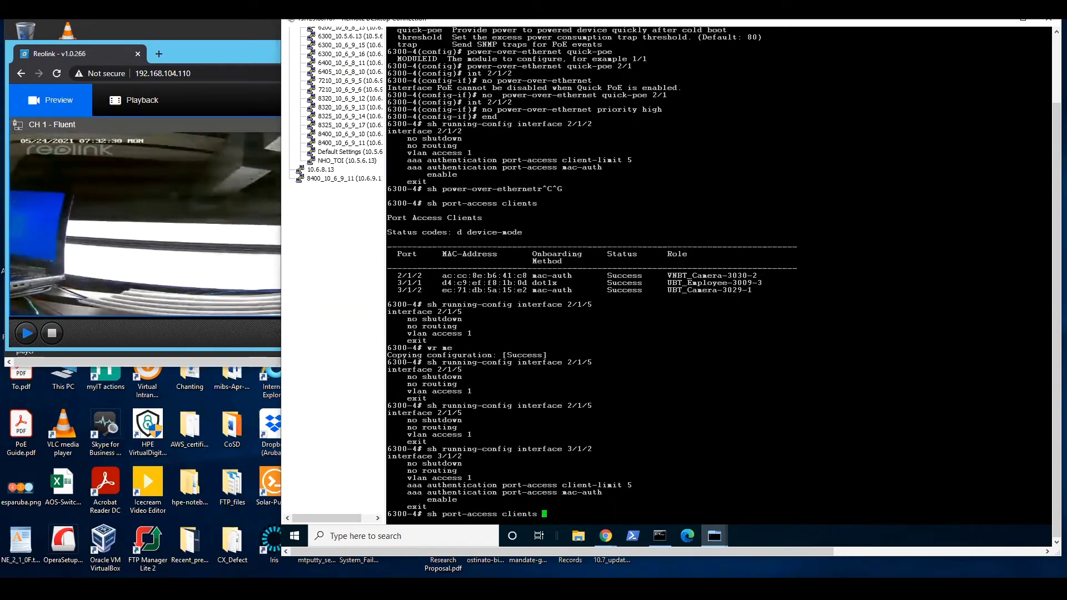
key(Return)
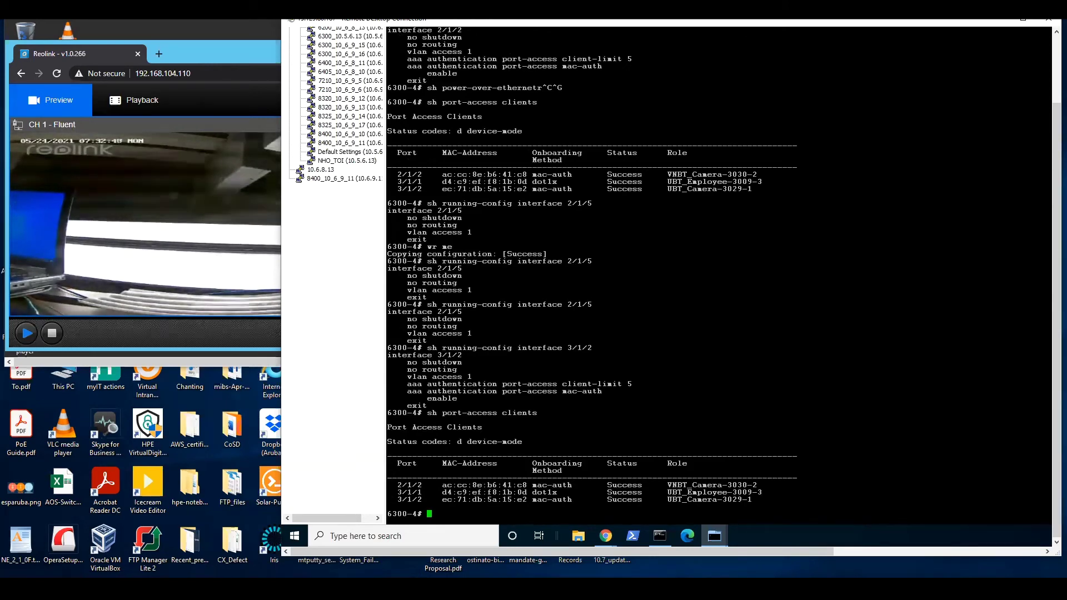
text(sh running-config interface 2/1/5)
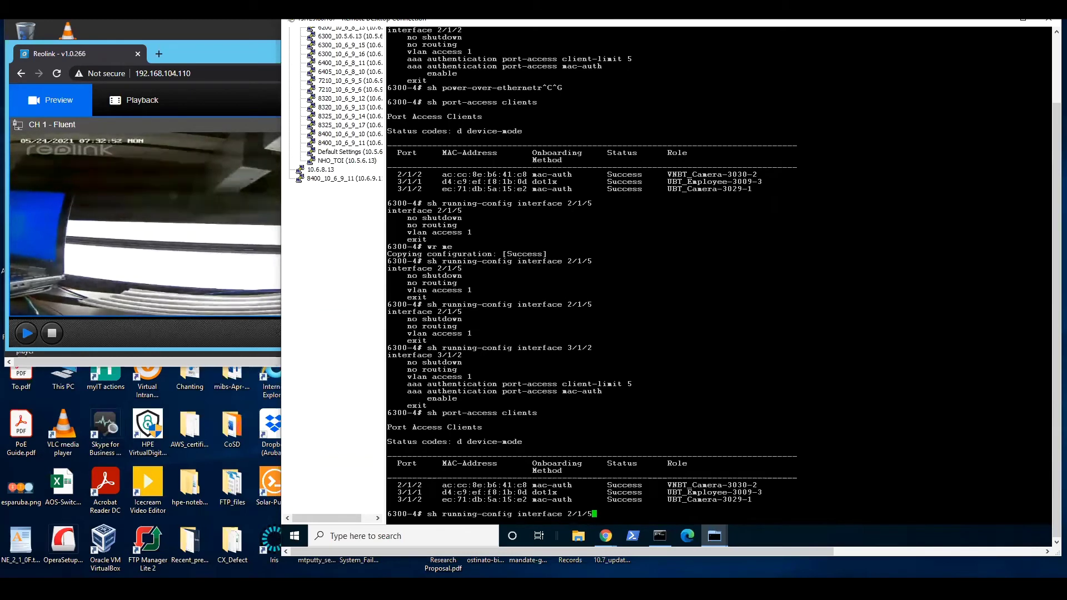
key(Return)
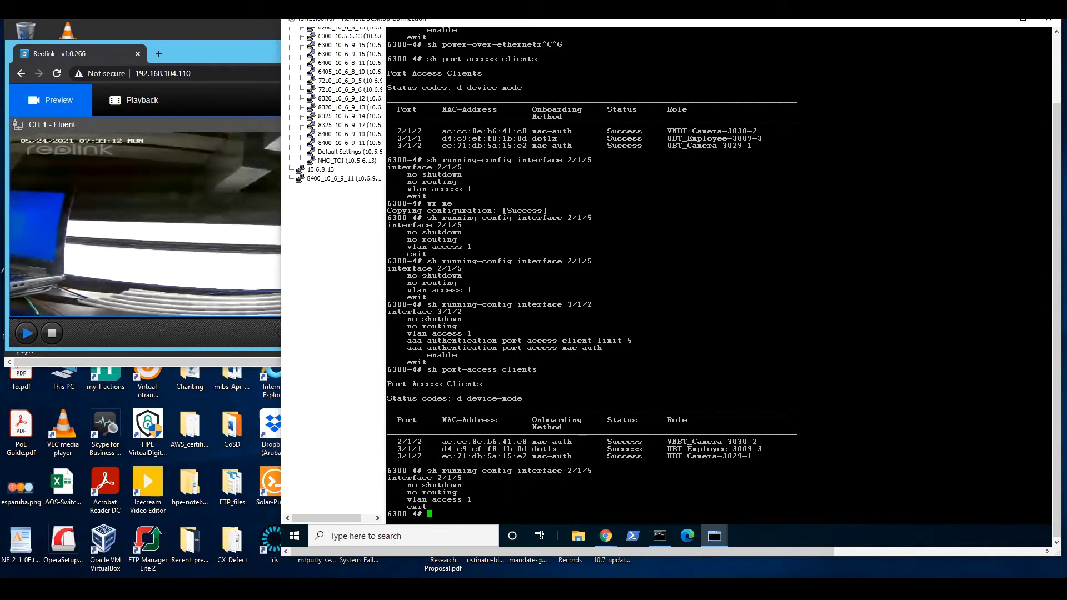
text(conf t)
key(Return)
text(i)
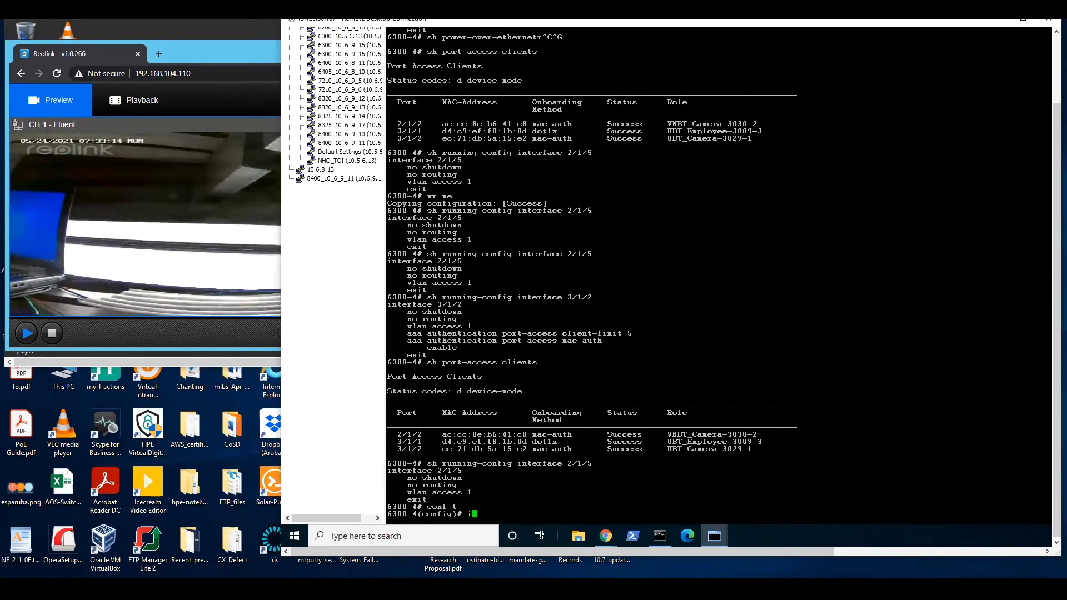
text(nt 2/1/end)
key(ctrl+c)
text(end)
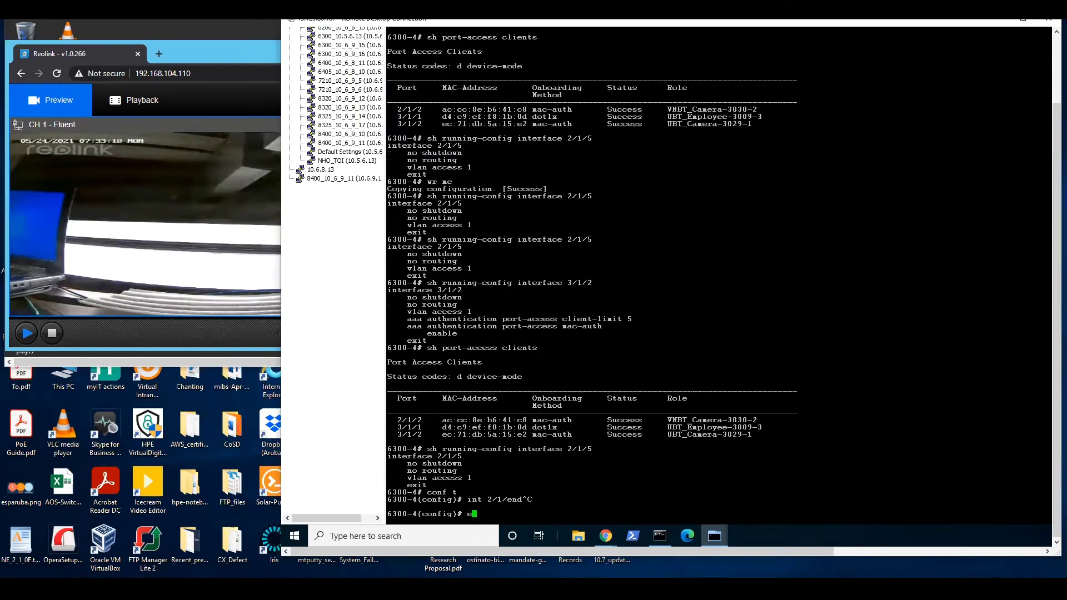
key(Return)
Show the detailed MAC address table and highlight the MAC address on port 2/1/5 and the entry for port 3/1/2
text(sh mac-address-table de)
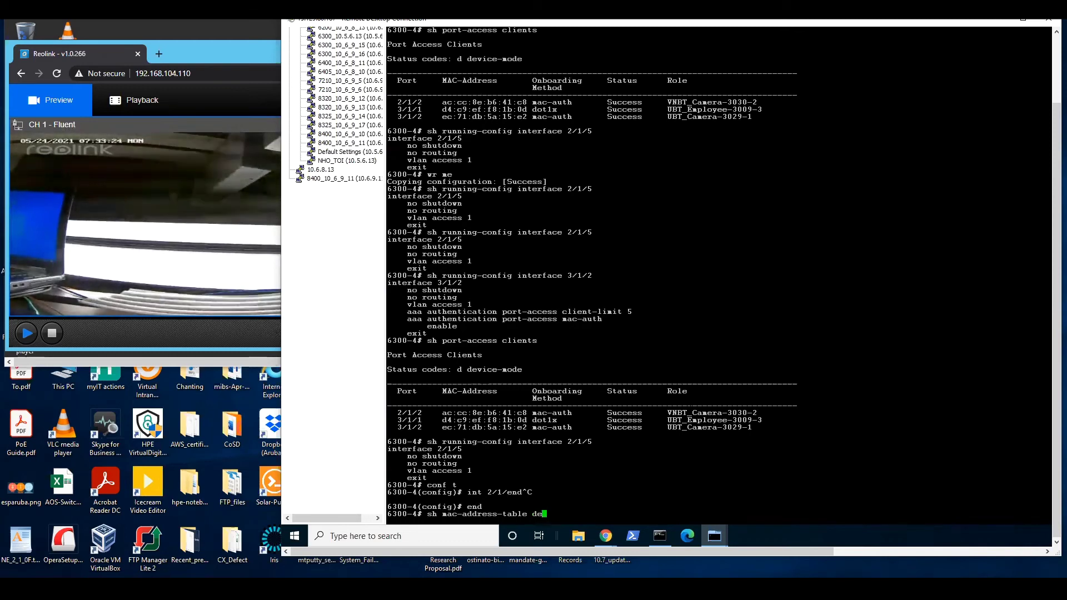
text(tail)
key(Return)
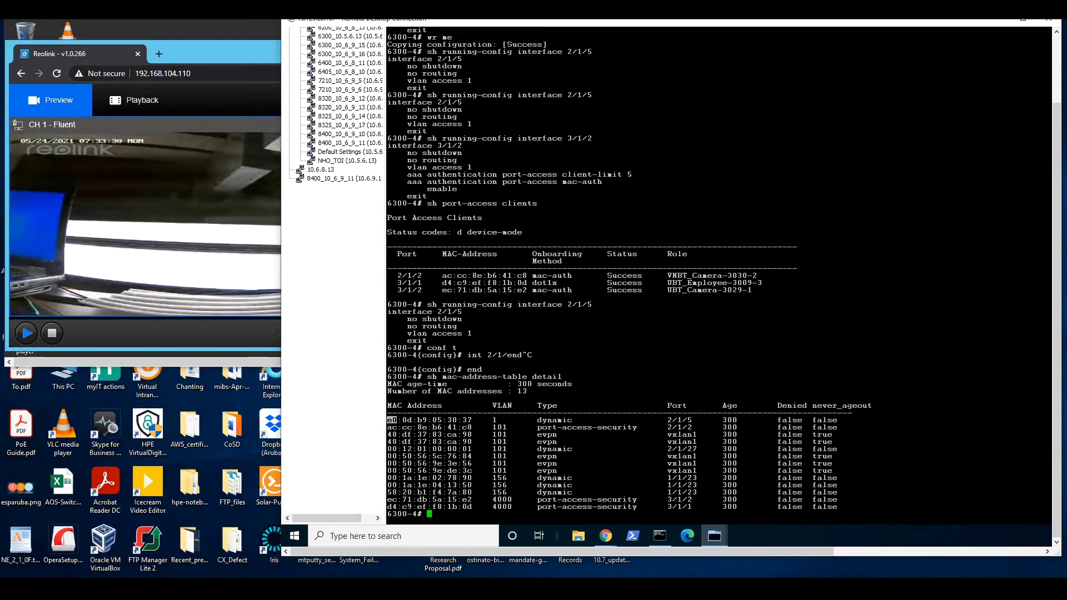
drag(388, 420, 481, 420)
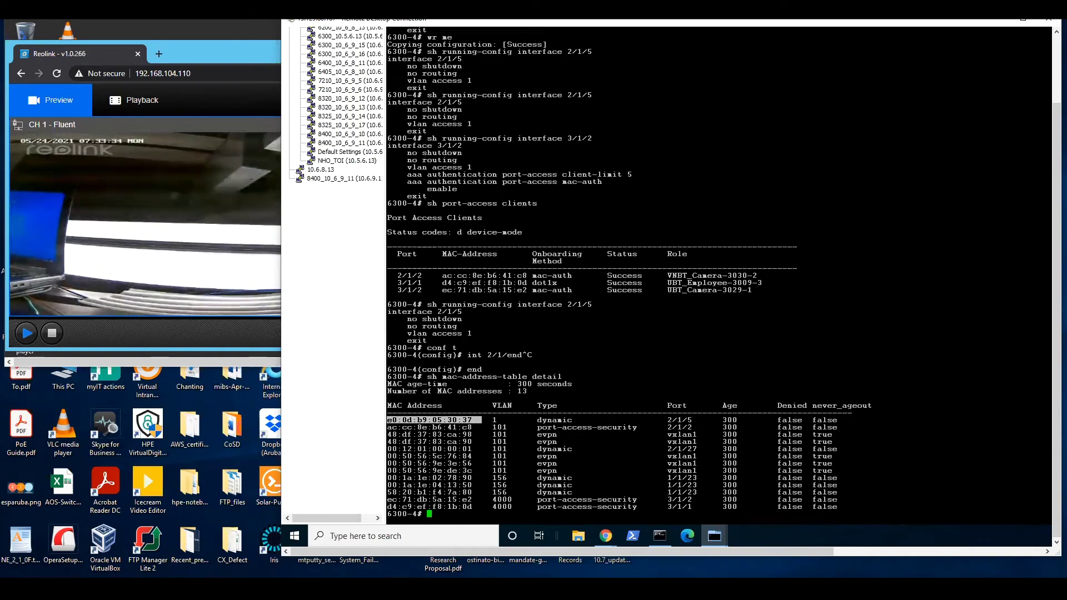
drag(1050, 500, 388, 500)
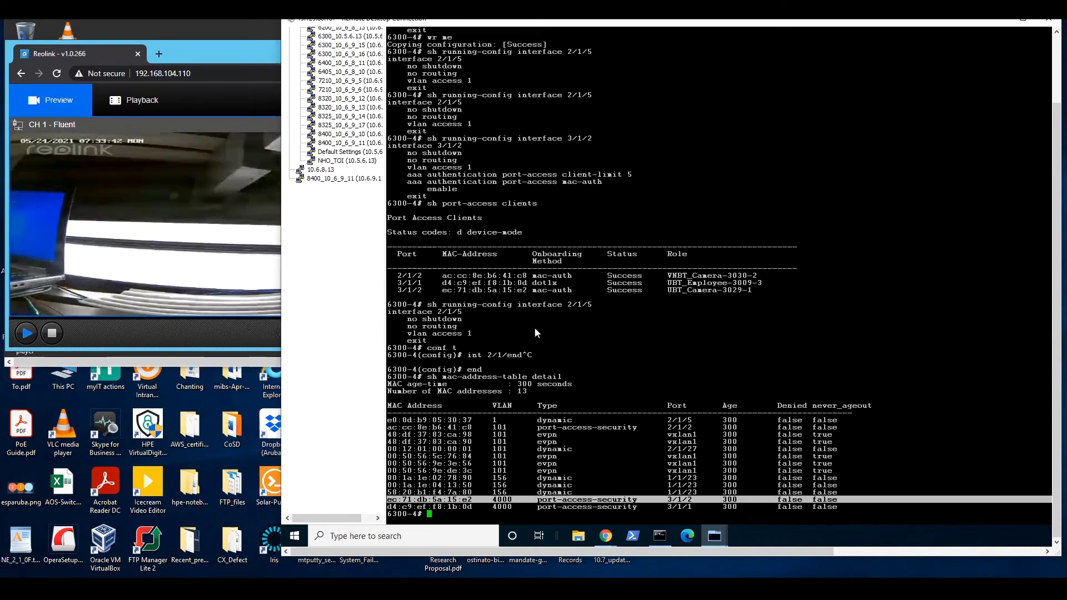
Disable PoE on interface 2/1/5 with no power-over-ethernet and leave configuration mode
key(Return)
text(conf t)
key(Return)
text(int )
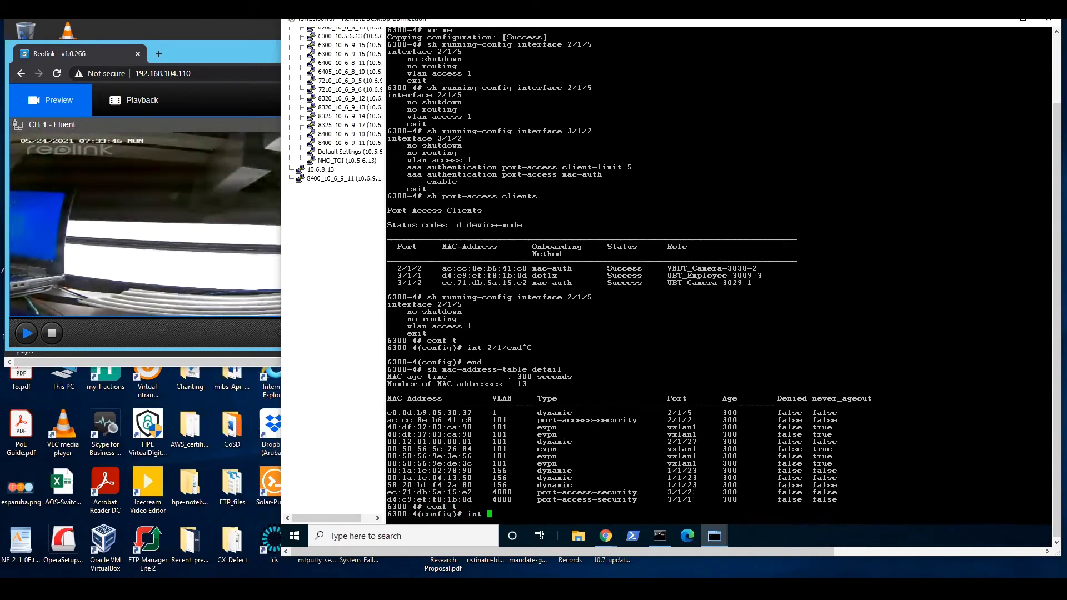
text(2/1/5)
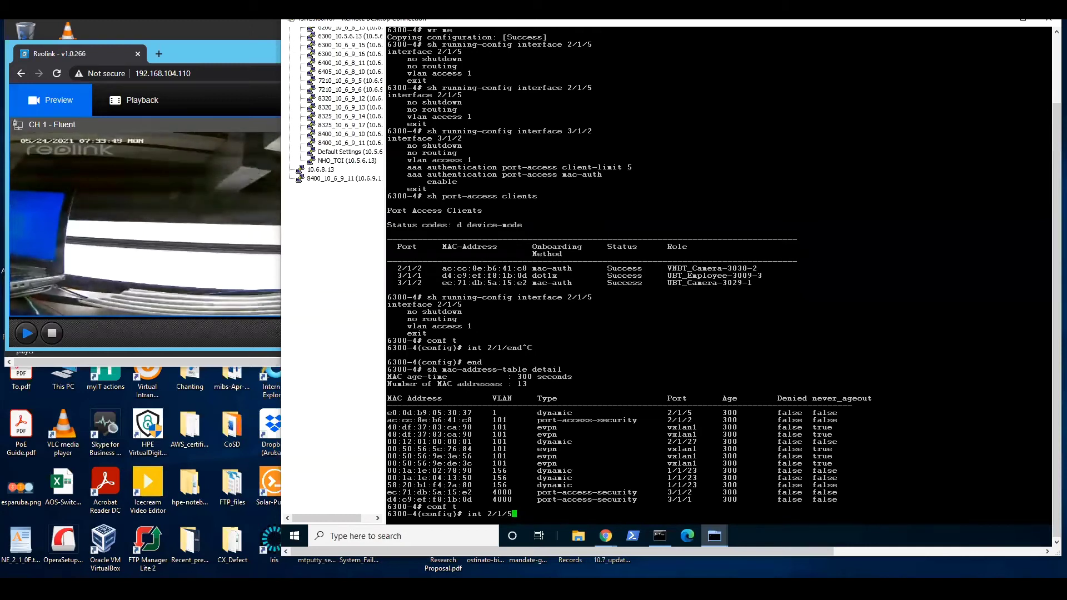
key(Return)
text(no power-over-ethernet)
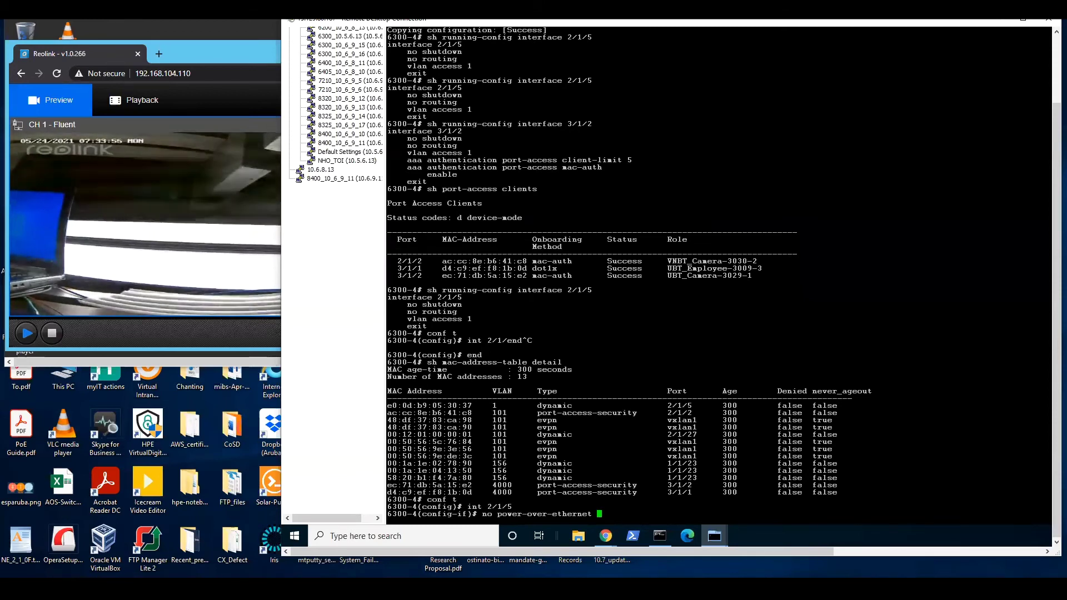
key(Return)
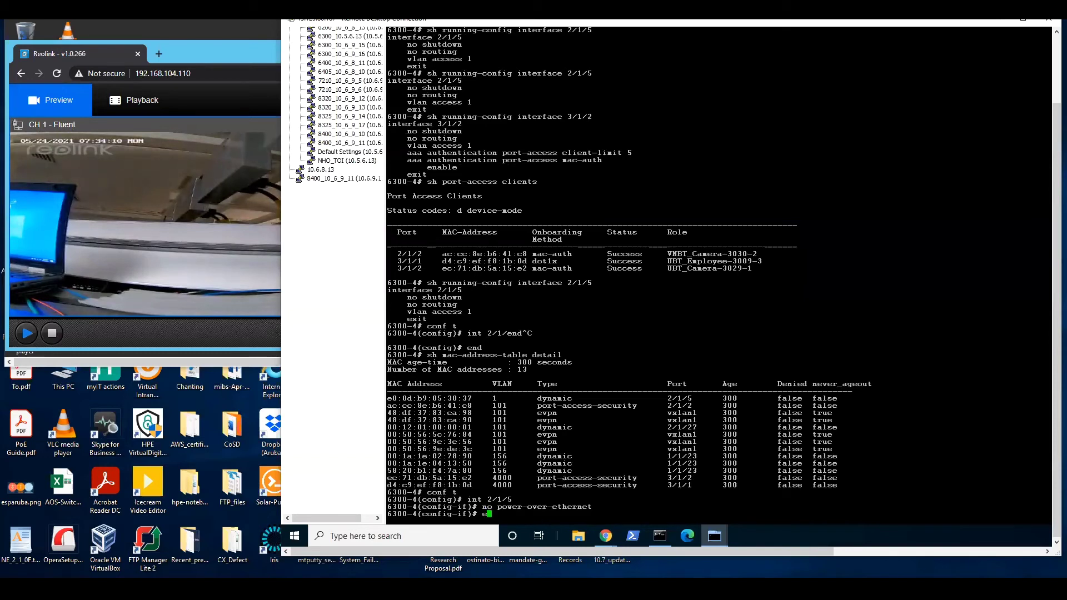
text(nd)
key(Return)
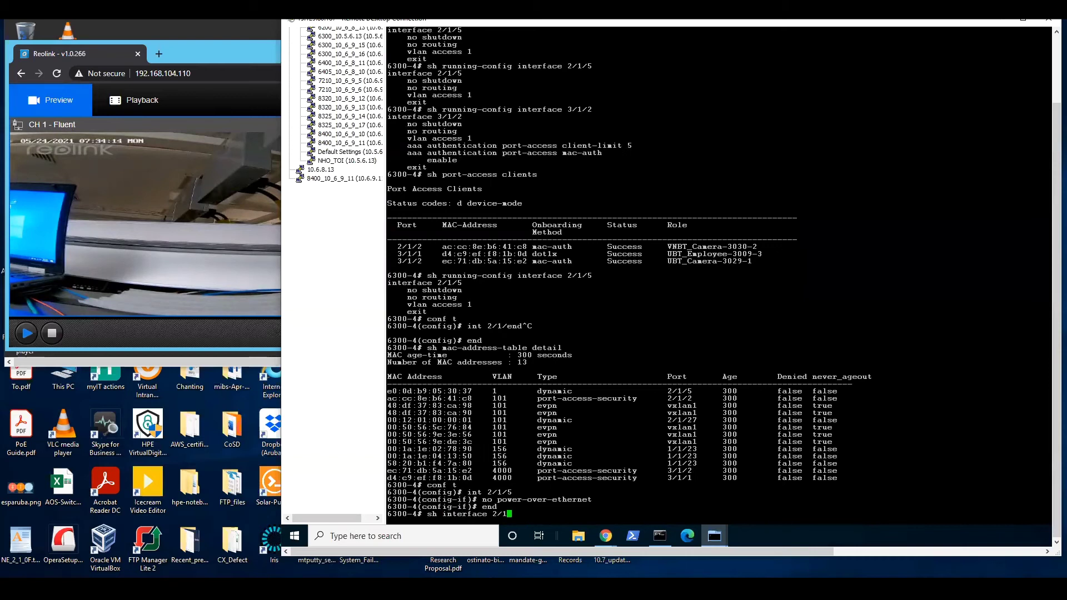
Show the status of interface 2/1/5 with sh interface 2/1/5 and highlight its admin state line
key(Return)
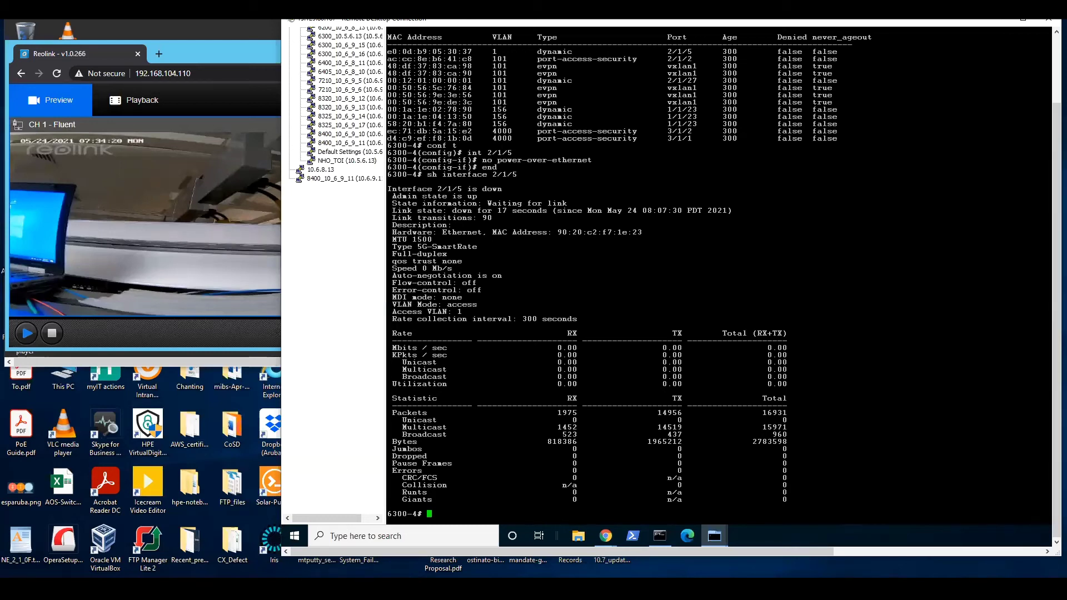
drag(392, 196, 478, 197)
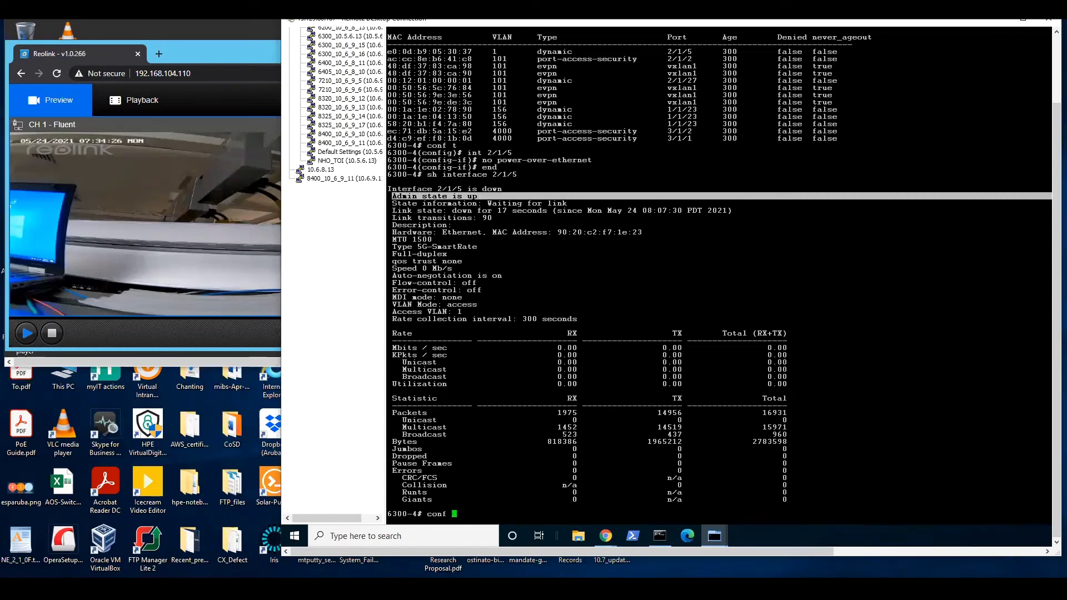
Re-enable PoE on interface 2/1/5 with power-over-ethernet and leave configuration mode
text(t)
key(Return)
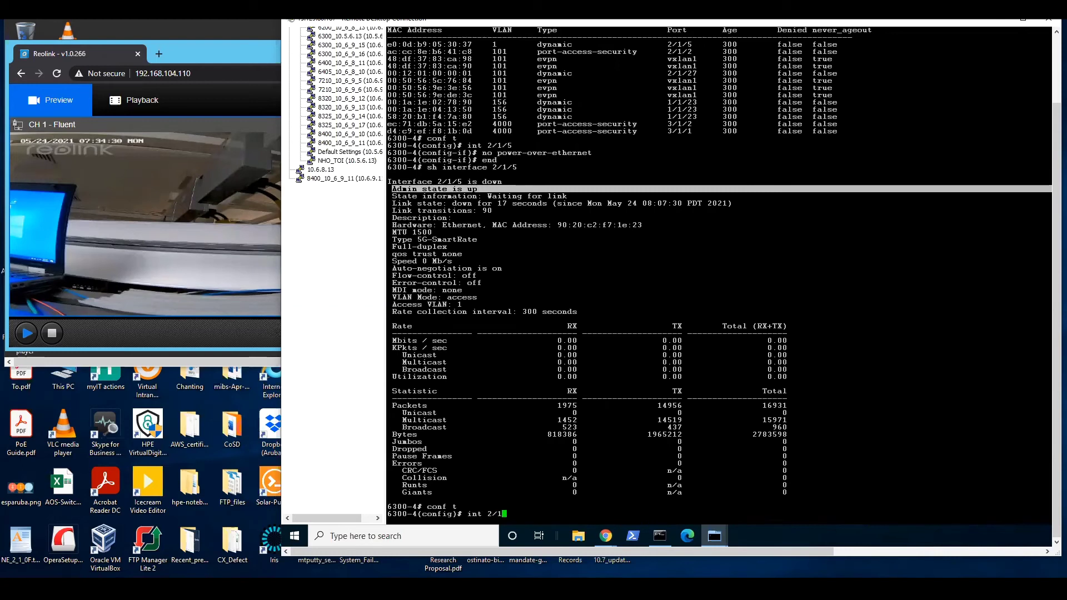
text(int 2/1/5)
key(Return)
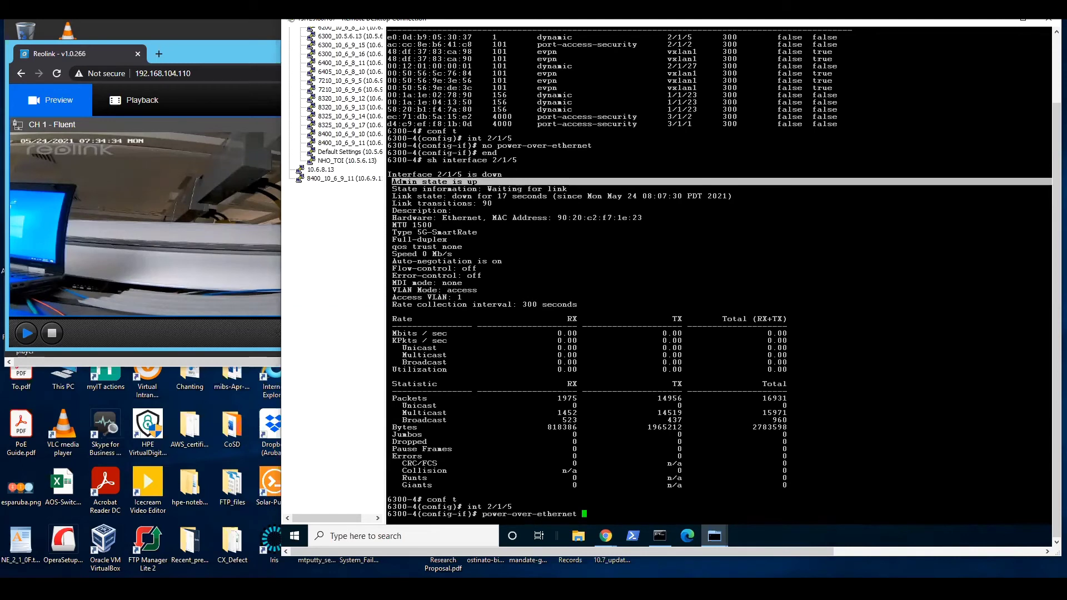
text(power-over-ethernet)
key(Return)
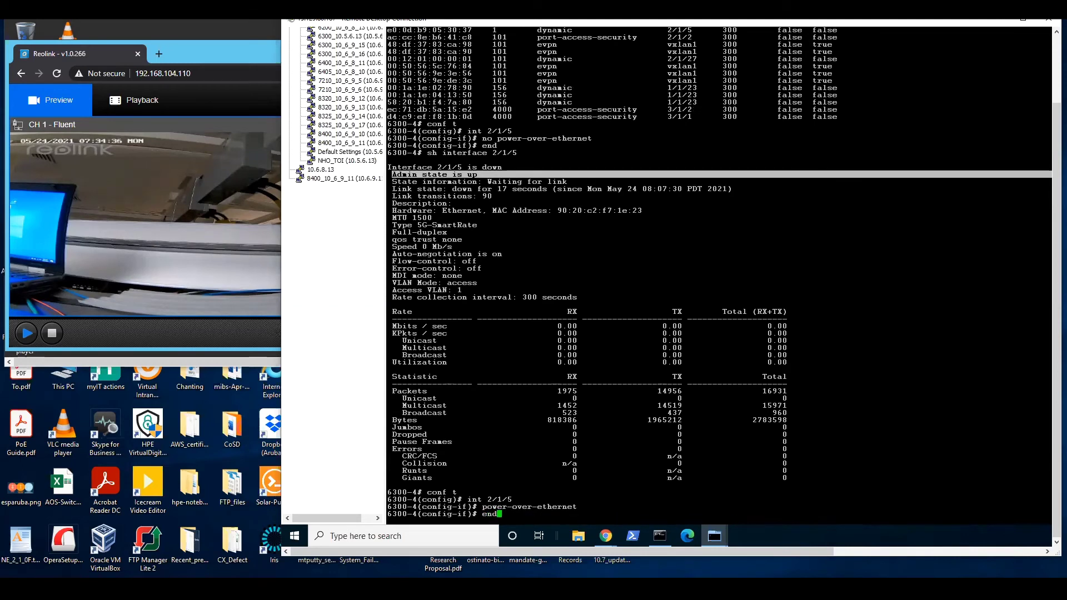
text(end)
key(Return)
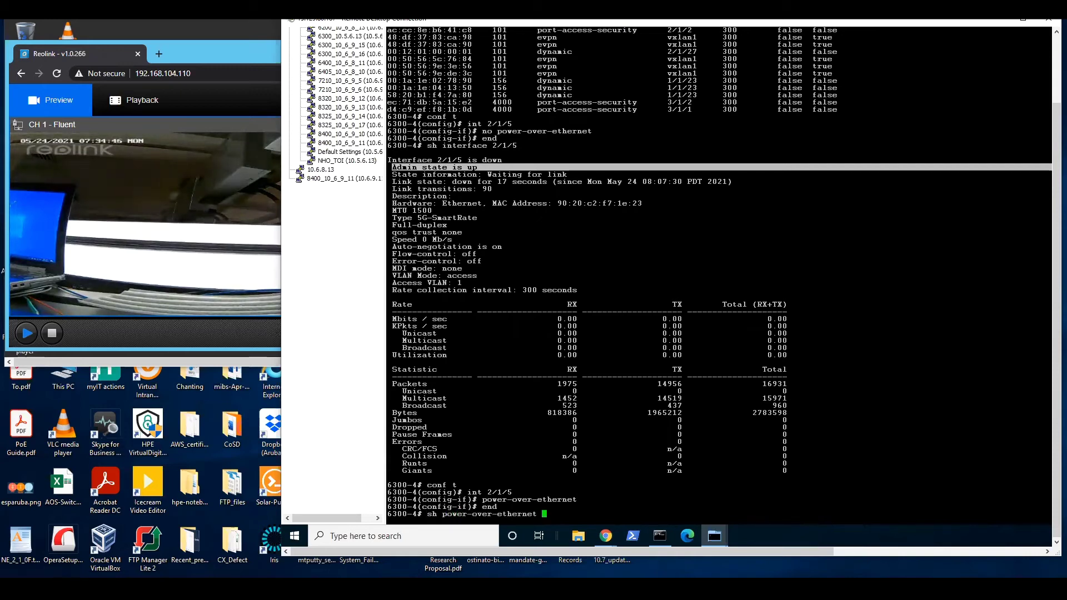
Show the system PoE status with sh power-over-ethernet and save the configuration with wr me
key(Return)
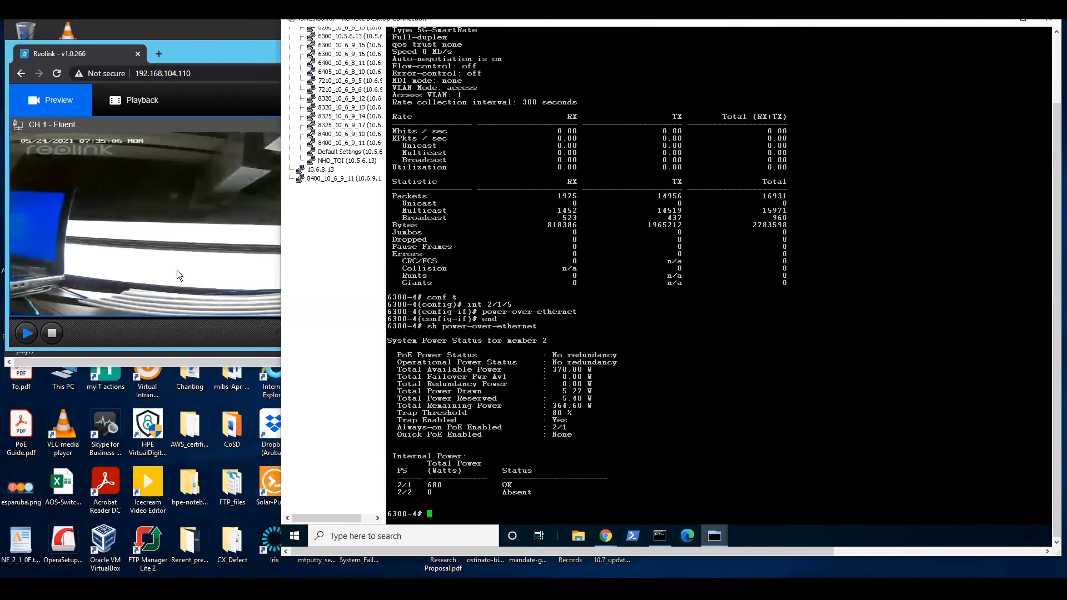
text(wr me)
key(Return)
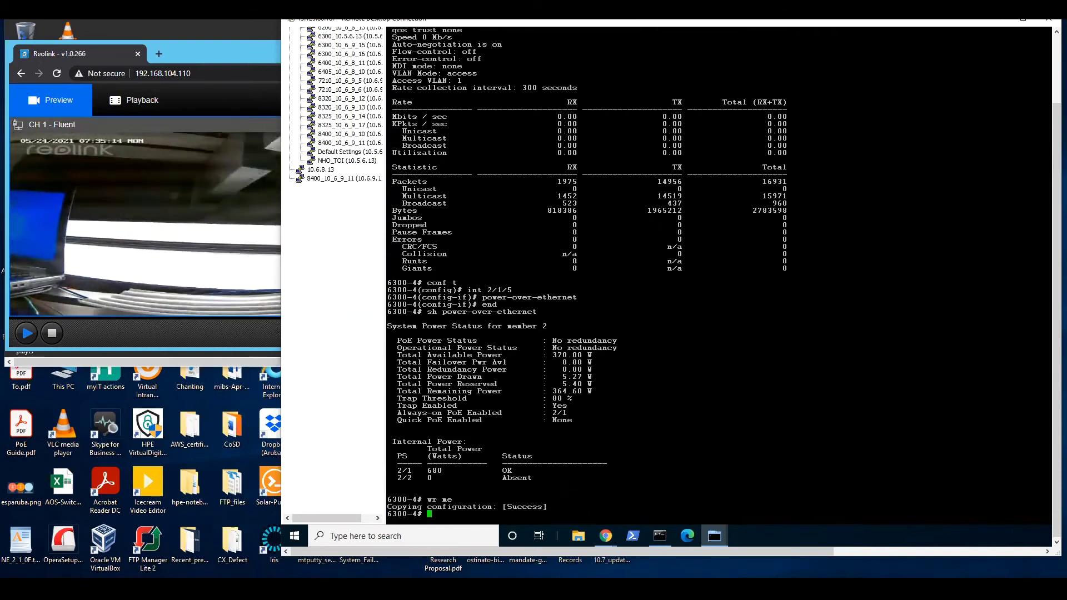
text(vsf)
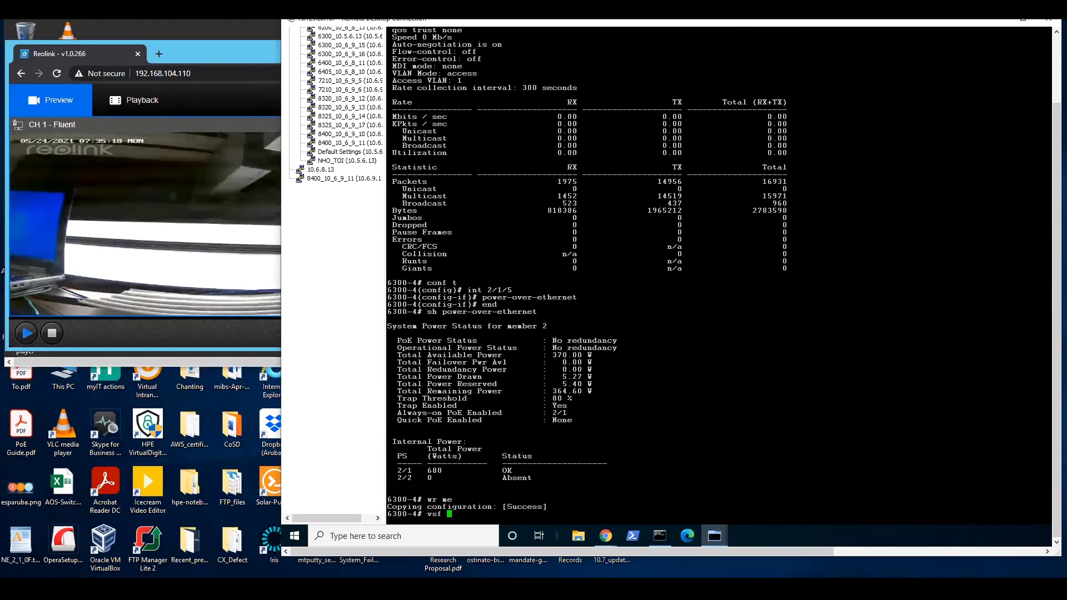
text(?member ?)
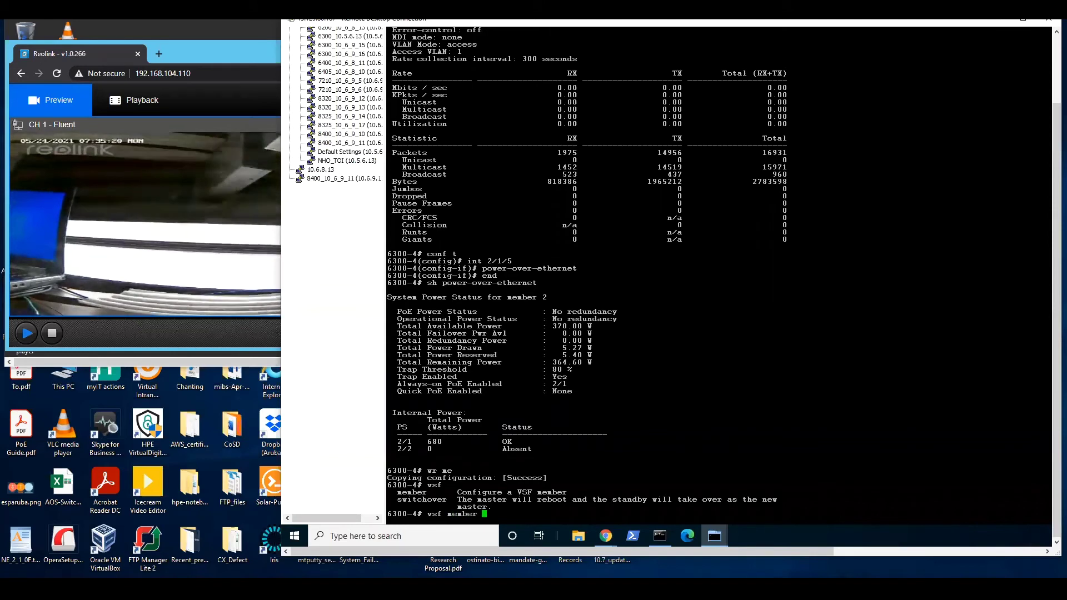
text(2 rebo)
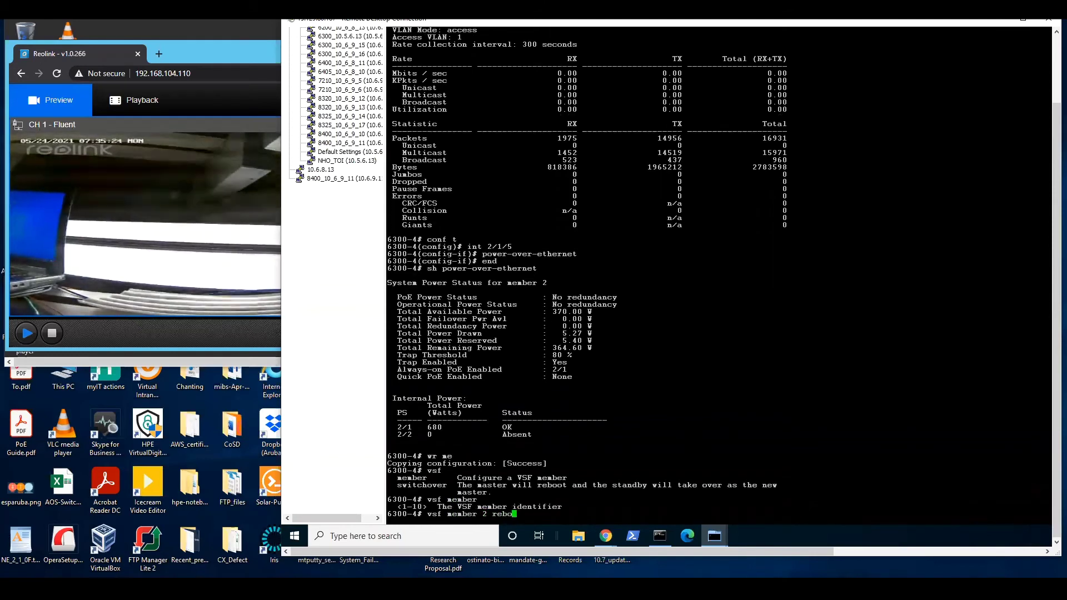
text(ot)
key(ctrl+c)
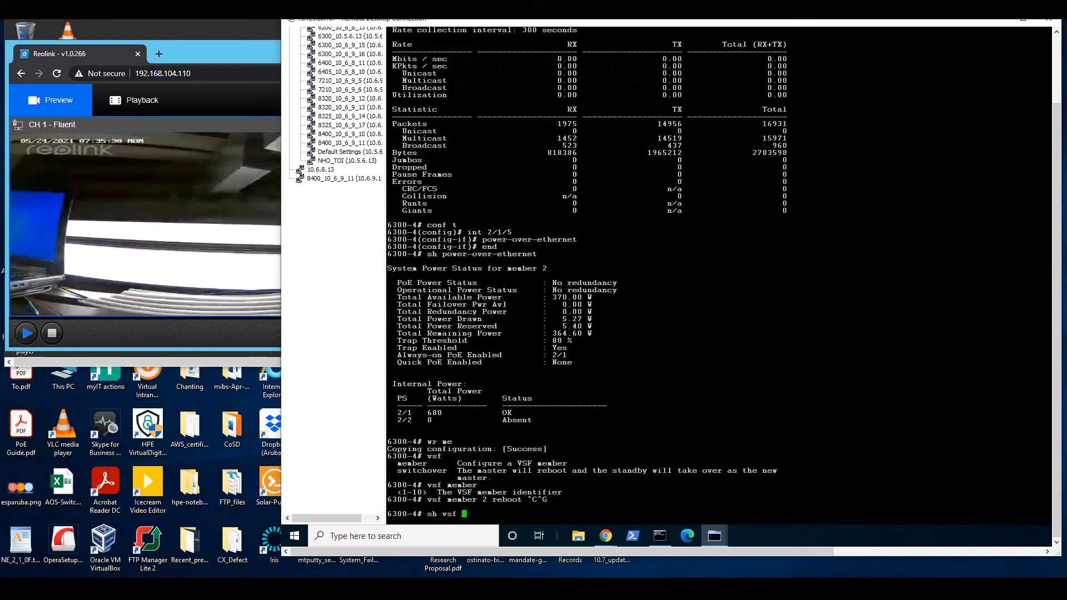
Show the VSF topology and the detailed VSF stack information, and highlight the model of member 2
key(Return)
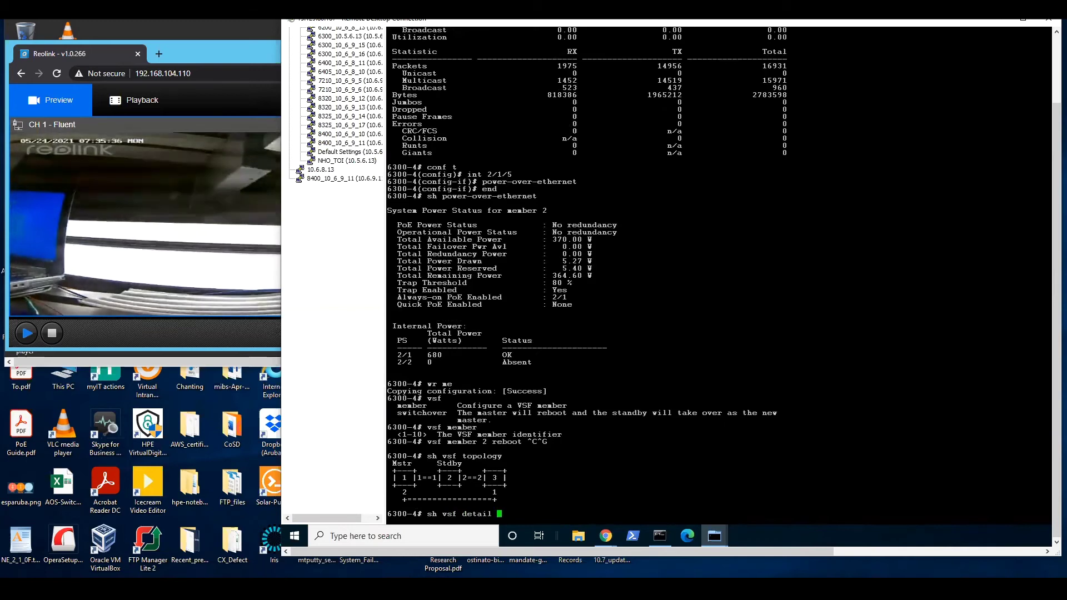
key(Return)
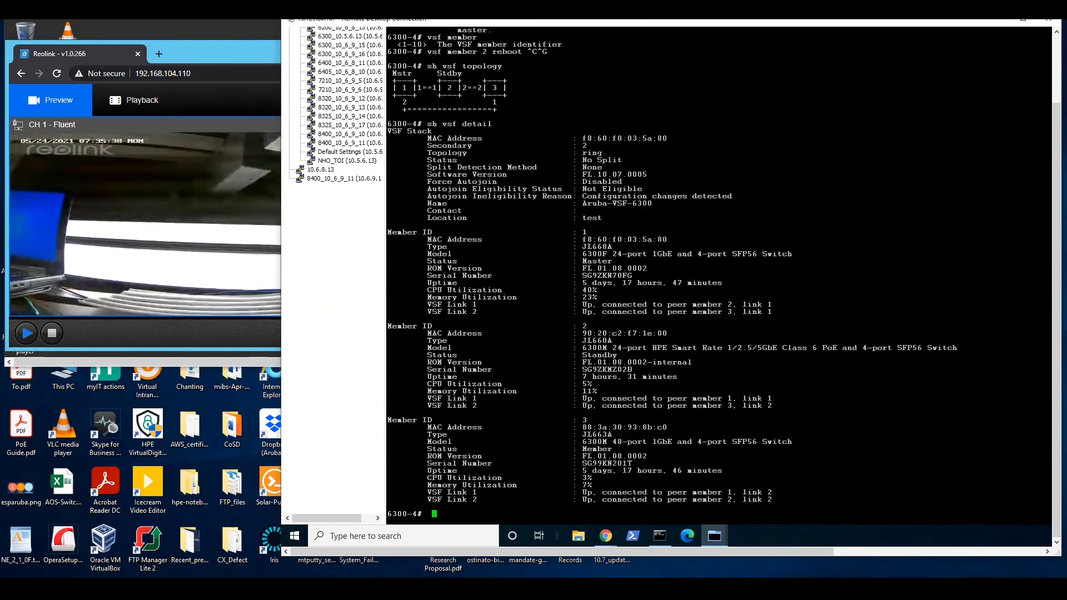
drag(423, 326, 887, 348)
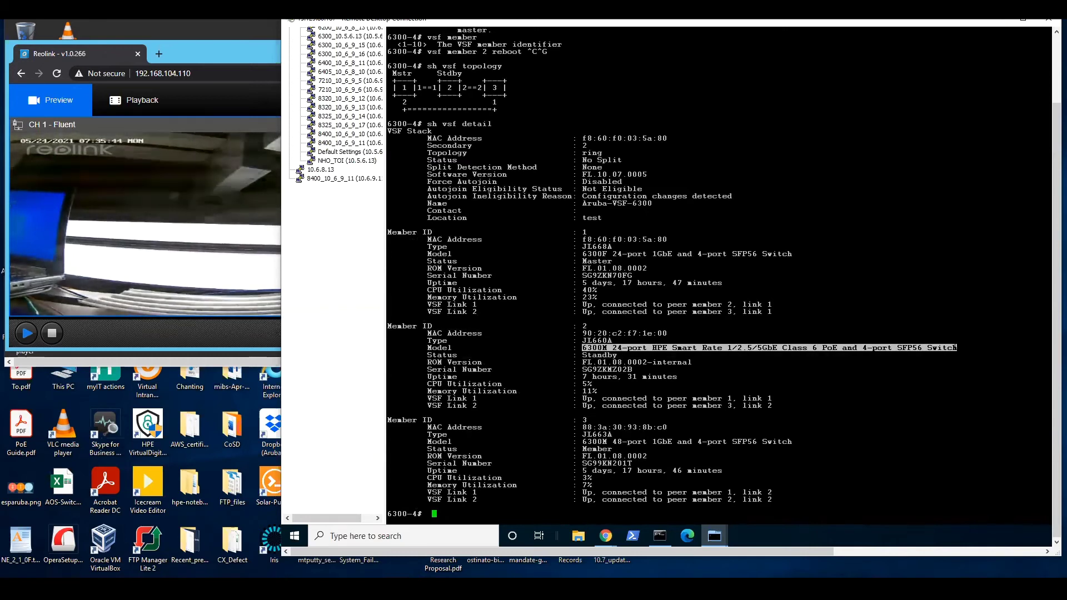
click(887, 348)
Reboot VSF member 2 with vsf member 2 reboot and confirm with y
text(vsf)
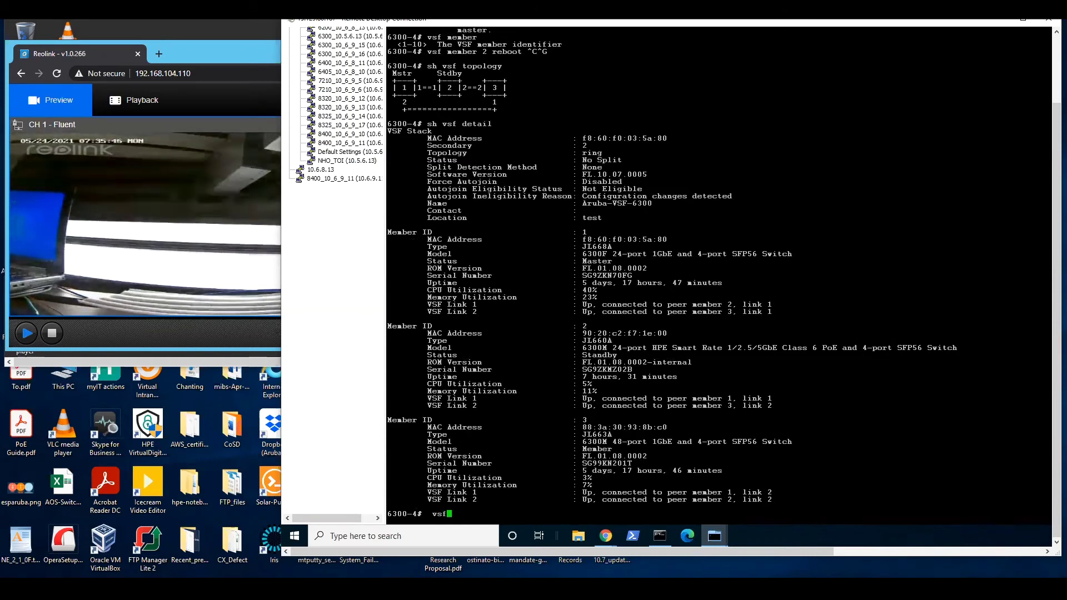
text( member 2 reboot)
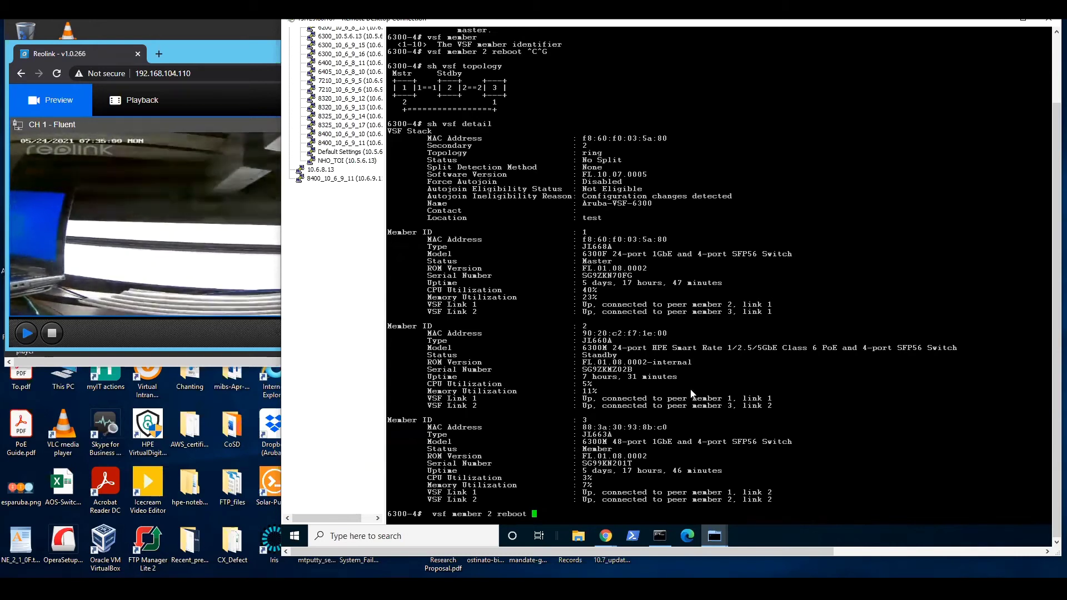
key(Return)
text(y)
key(Return)
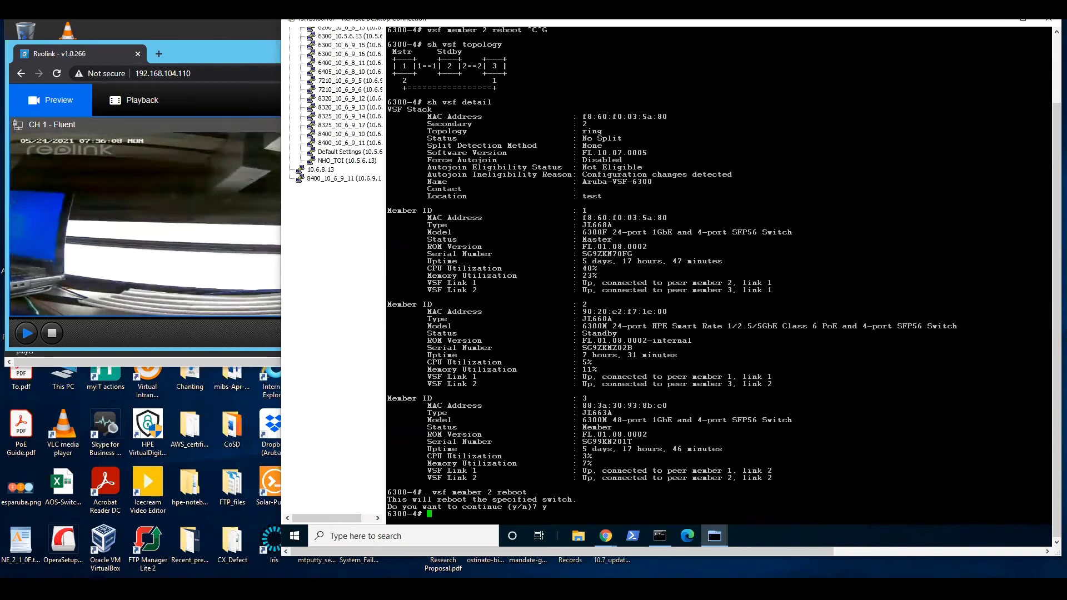
Check member 2 on the VSF page in the Chrome window for 10.5.6.13 and return to the MTPuTTY session
mouse_move(612, 541)
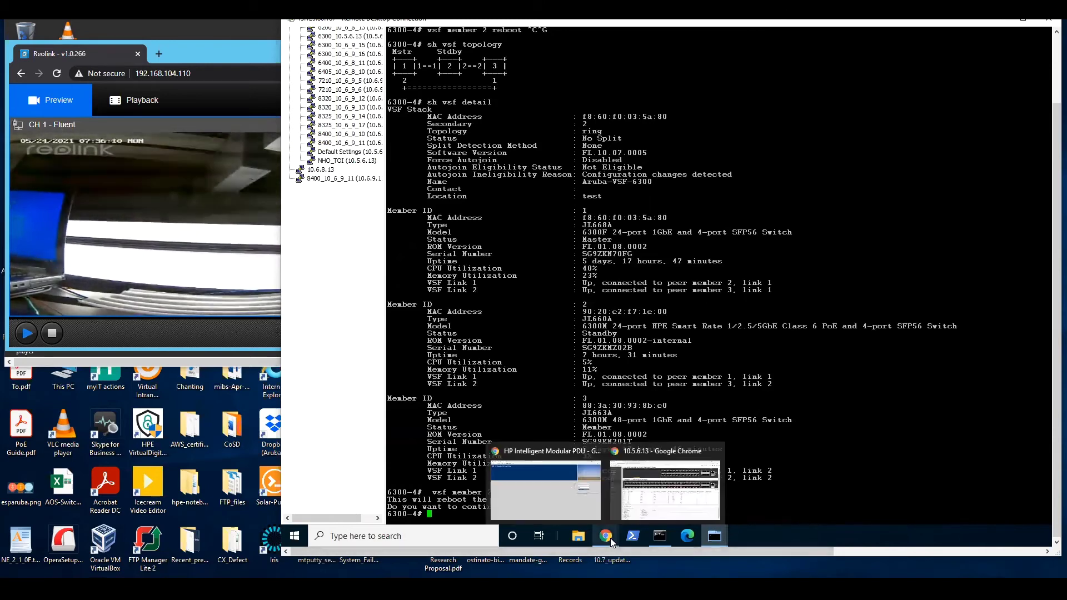
click(655, 518)
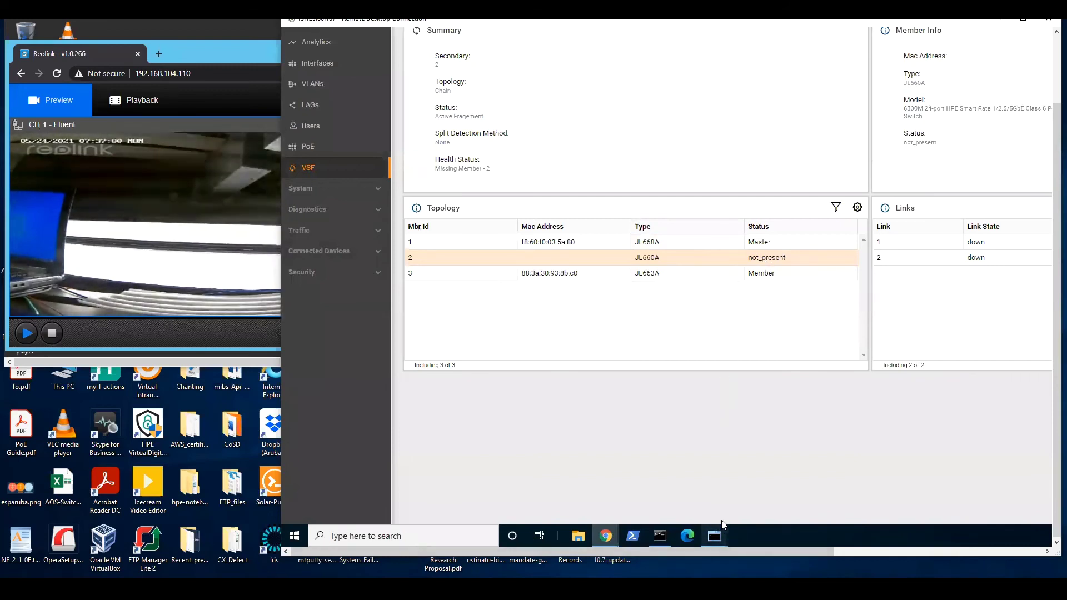
mouse_move(720, 532)
click(757, 497)
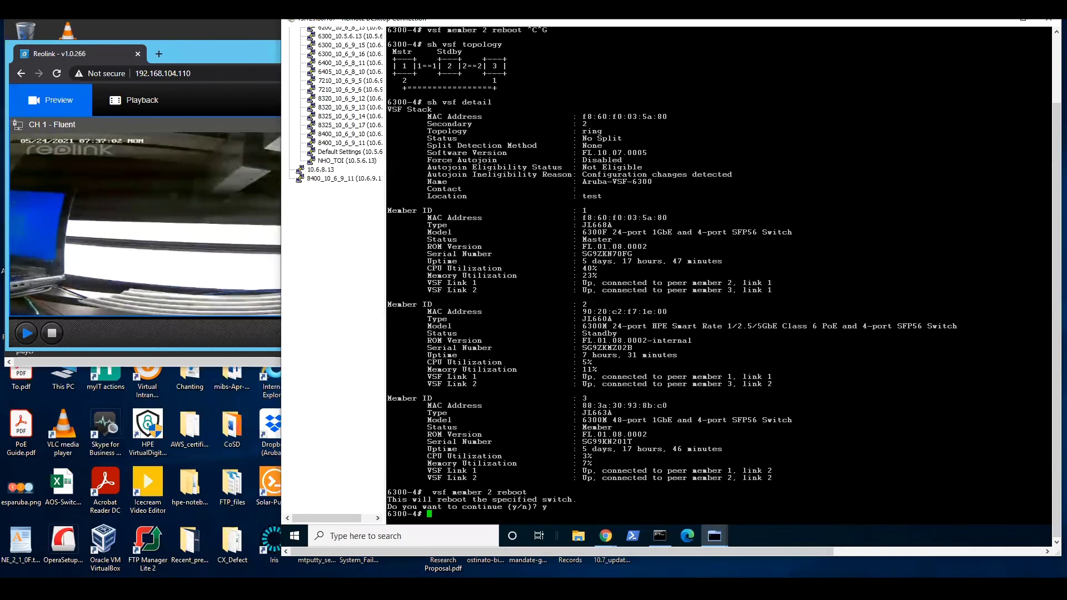
Show the detailed VSF stack information with sh vsf detail and highlight the status line of member 2
text(sh vsf det)
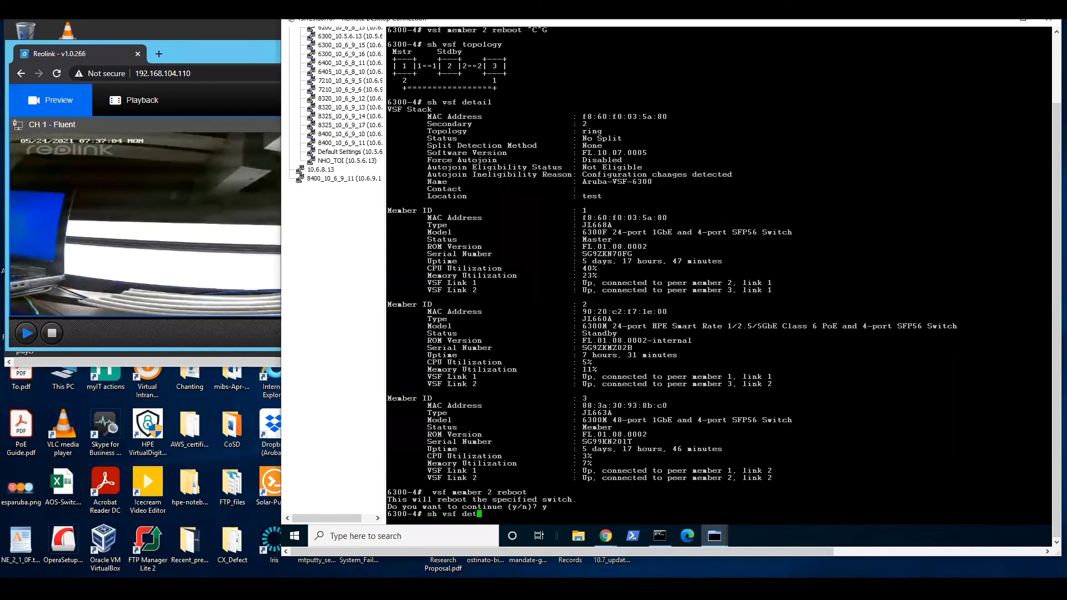
text(ail)
key(Return)
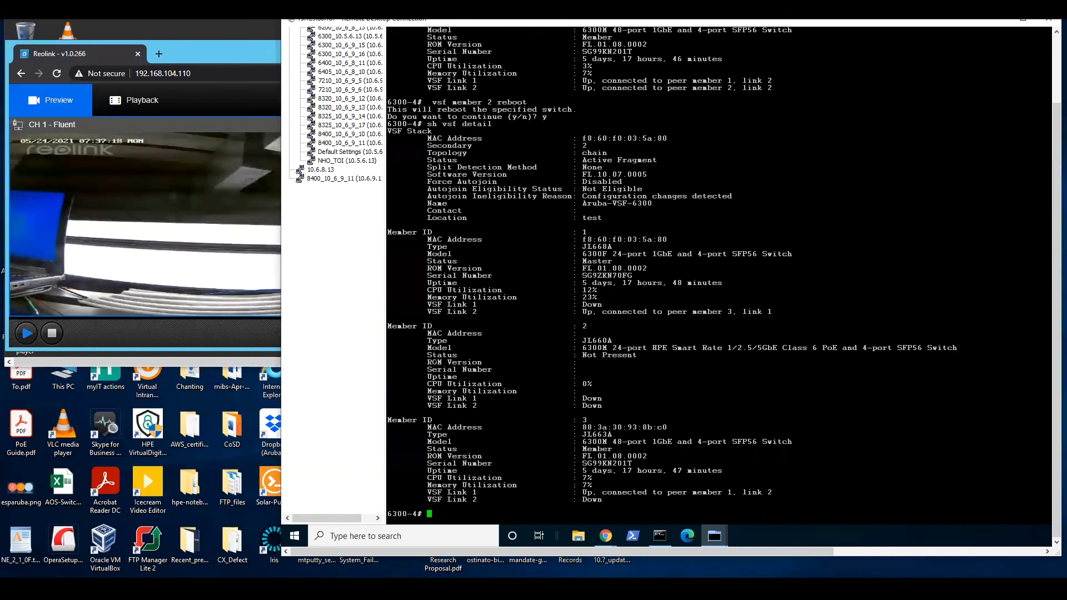
drag(427, 354, 547, 354)
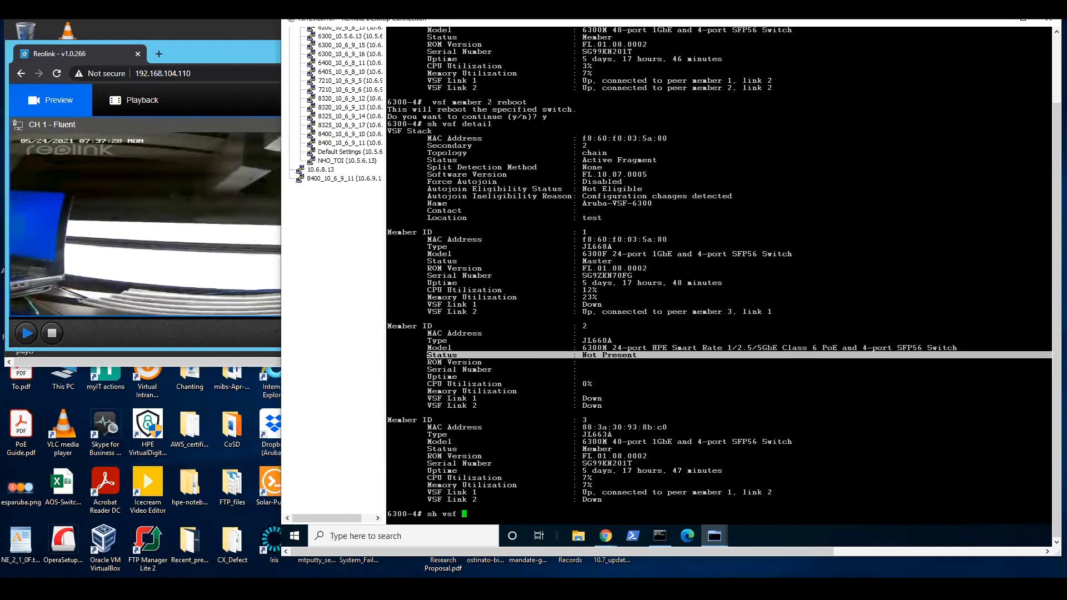
Show the VSF topology repeatedly with sh vsf topology to follow member 2's return to the stack
text(opology)
key(Return)
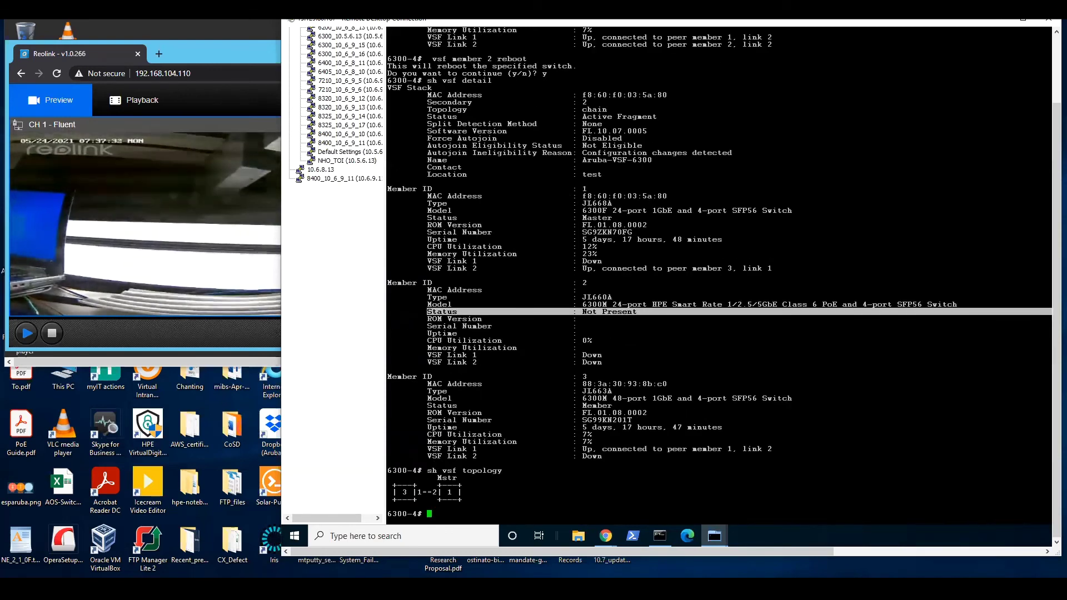
key(Up)
key(Return)
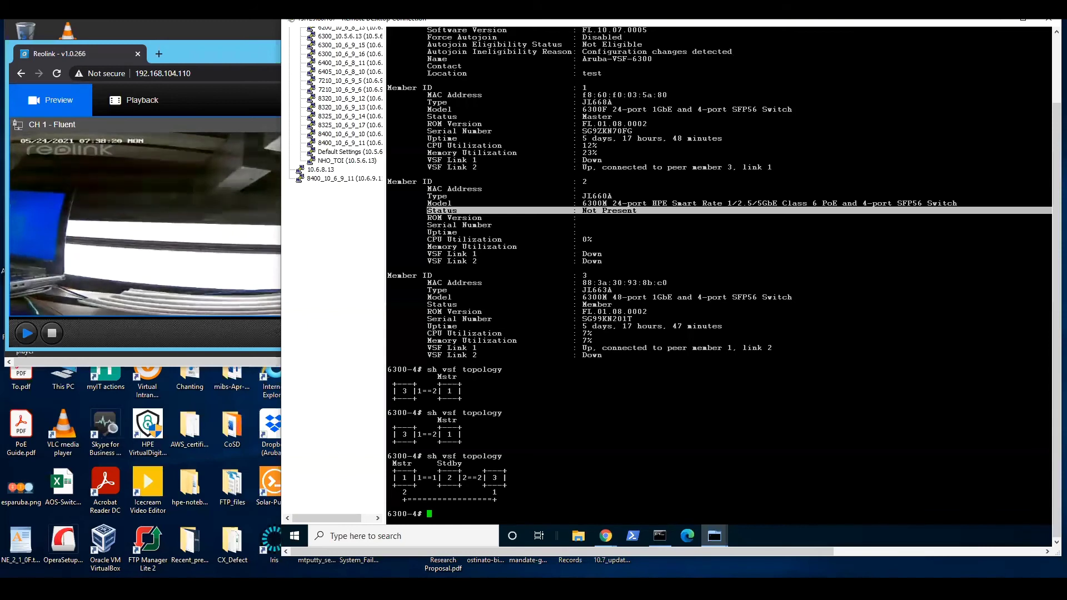
Recheck member 2's status on the VSF page in Chrome and switch back to the MTPuTTY session
mouse_move(606, 538)
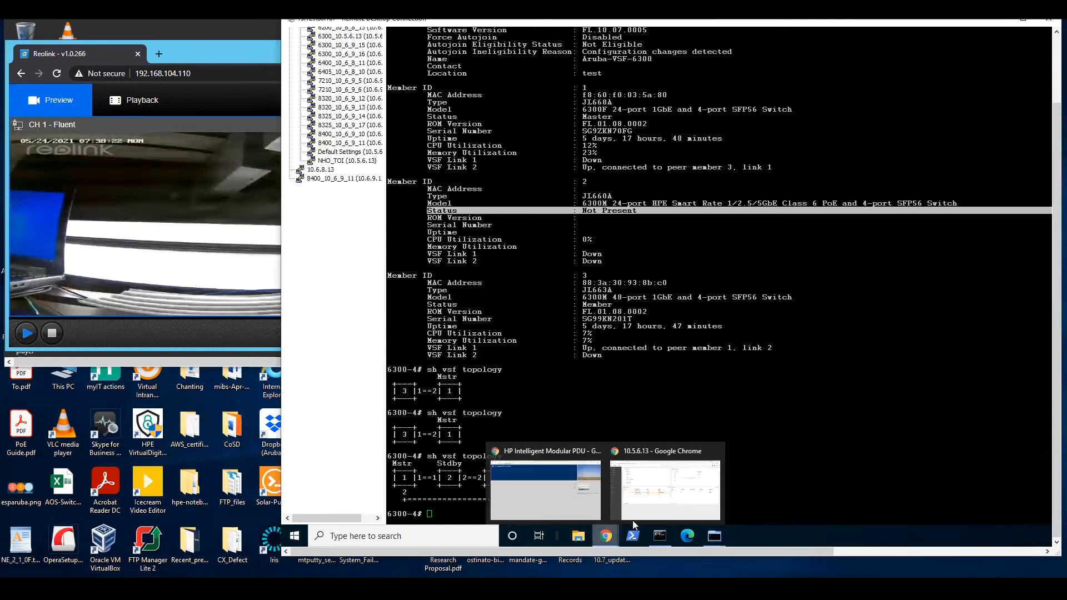
click(657, 493)
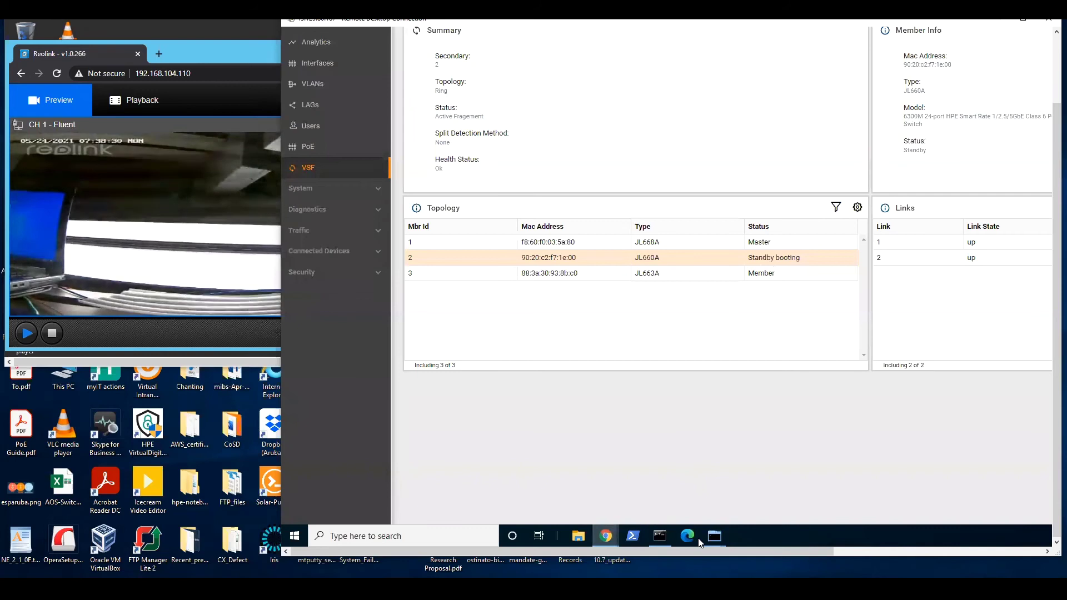
mouse_move(715, 536)
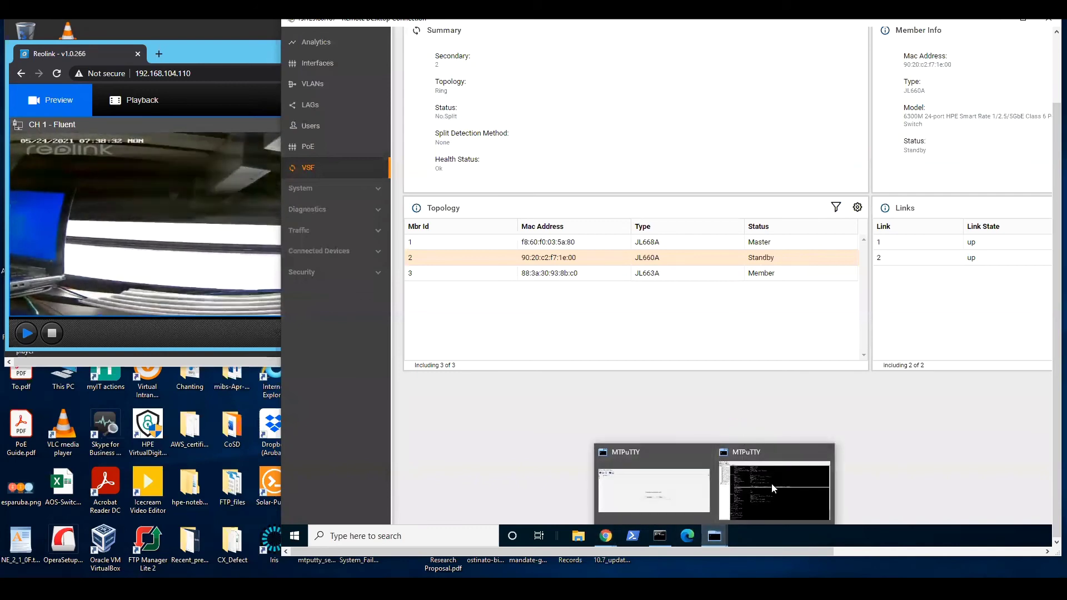
click(771, 484)
Run sh vsf detail again and highlight the status of member 2 after its reboot
text(sh )
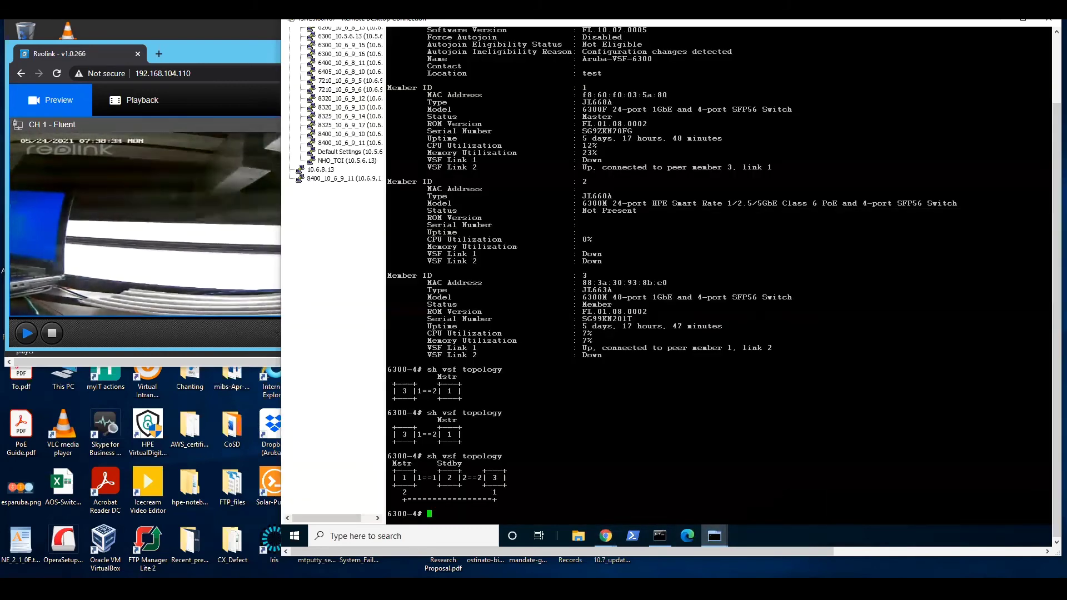
text(vsf detail)
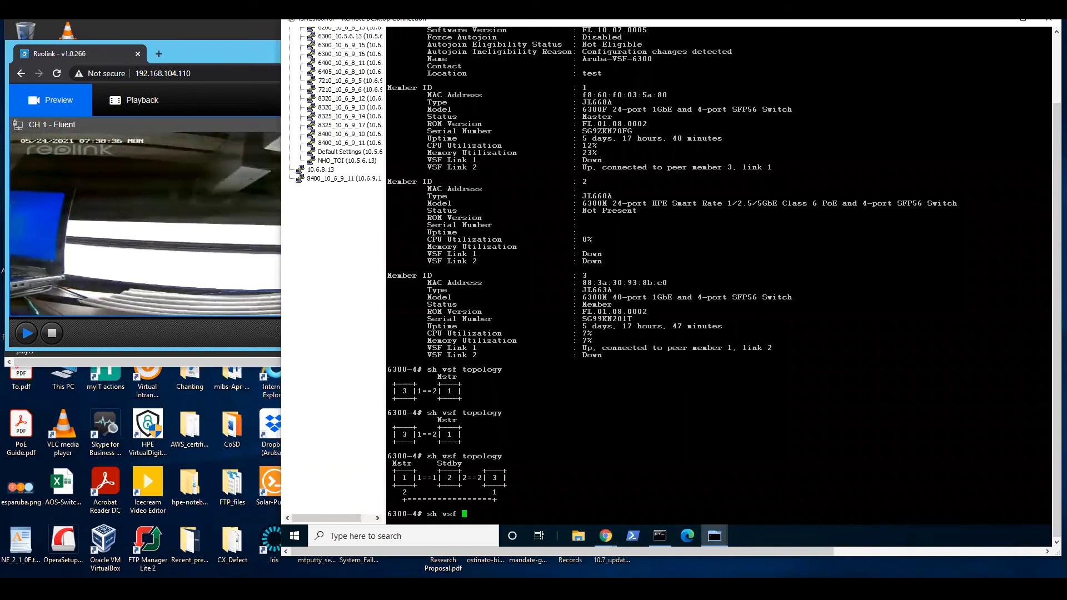
key(Return)
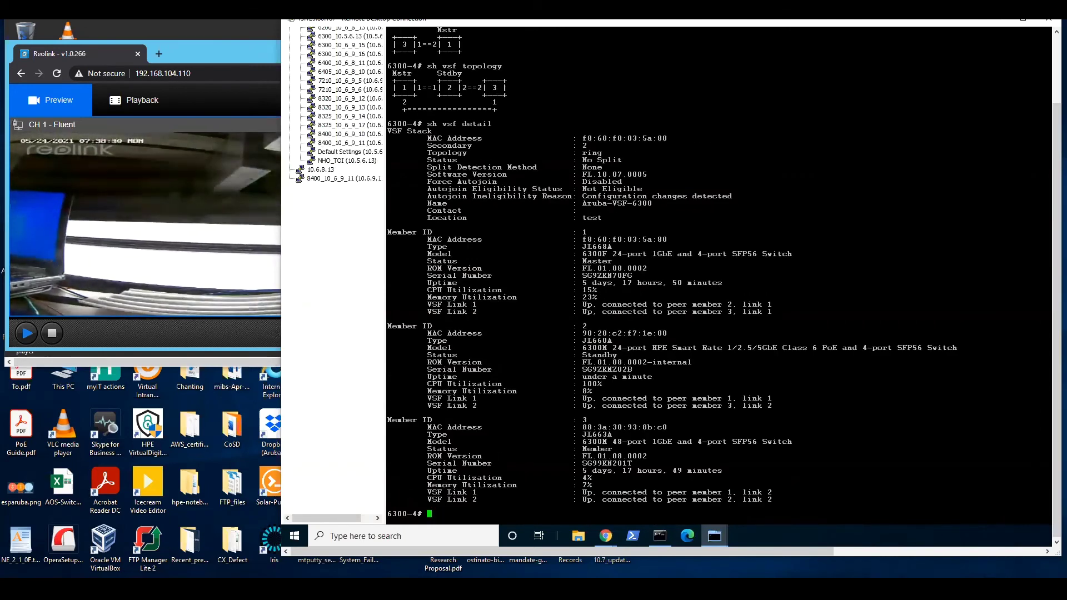
drag(423, 354, 496, 355)
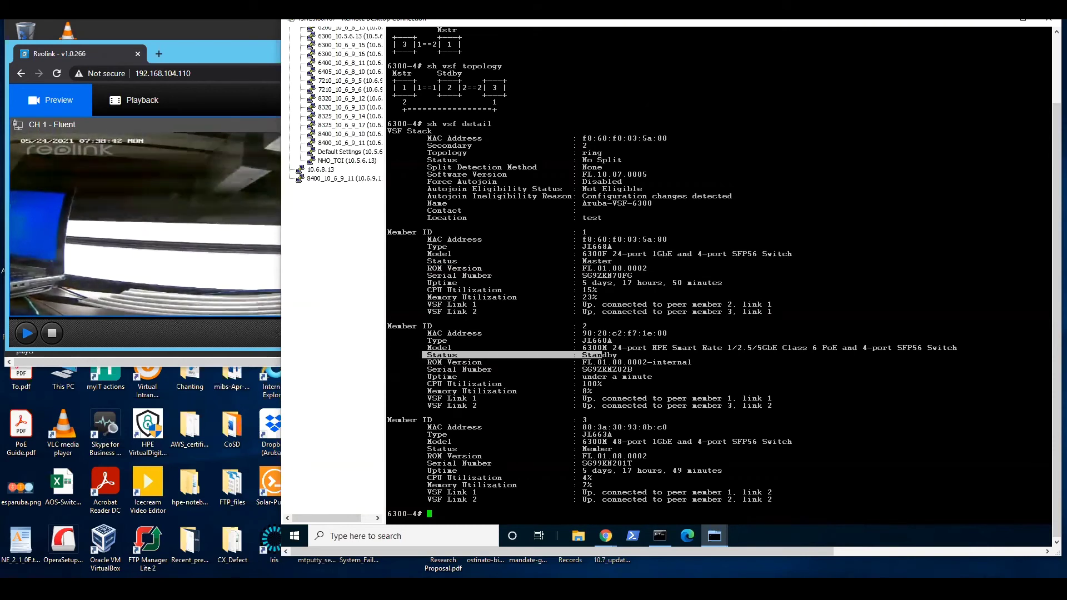
drag(602, 355, 619, 354)
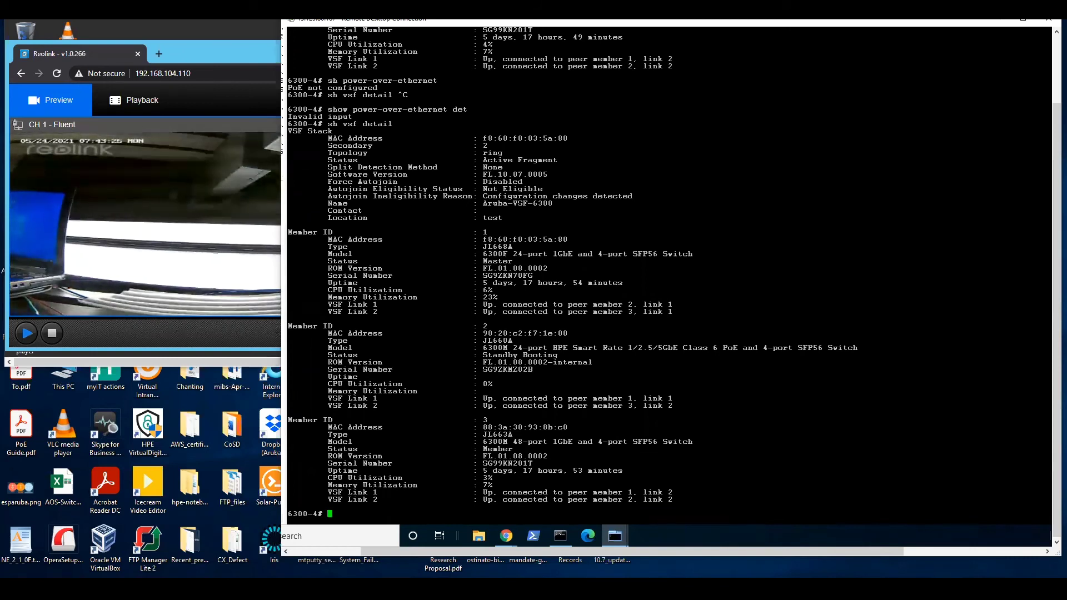
Enter configuration mode, list the power-over-ethernet options and enable quick PoE with power-over-ethernet quick-poe 2/1
text(conf t)
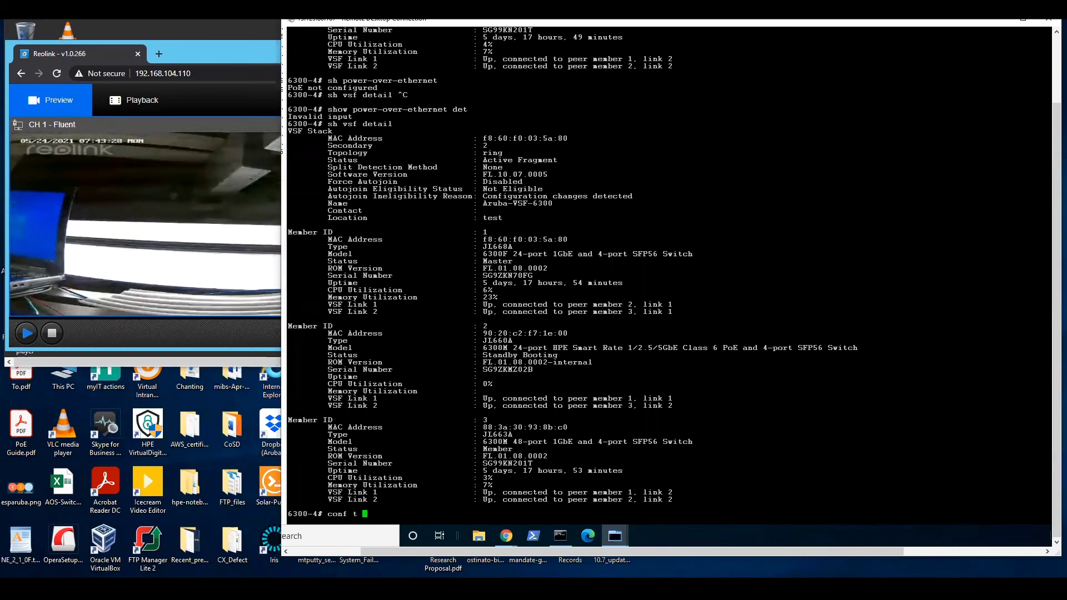
key(Return)
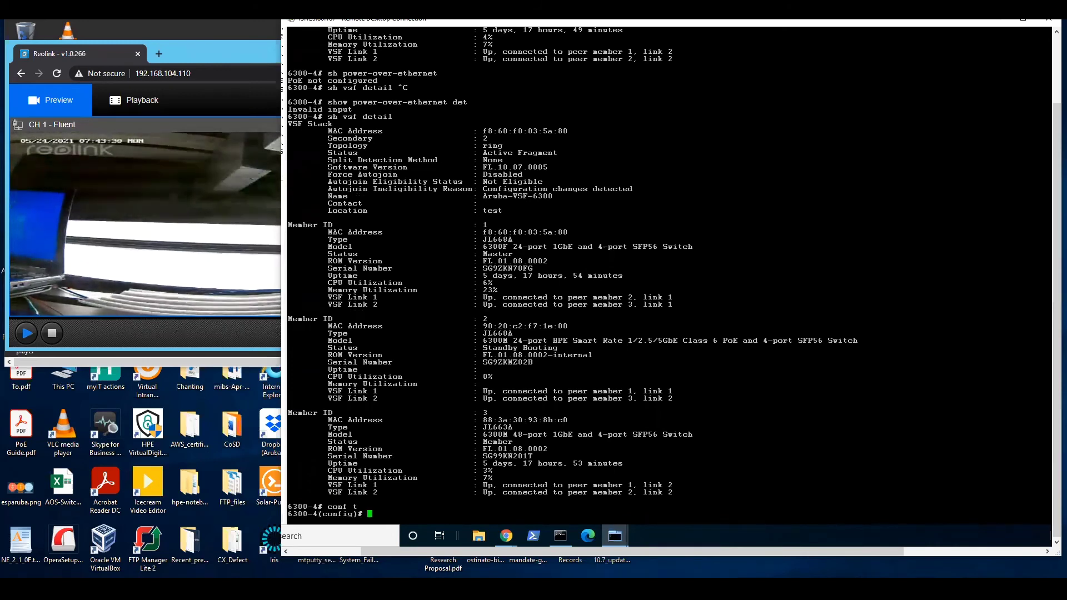
text(pow)
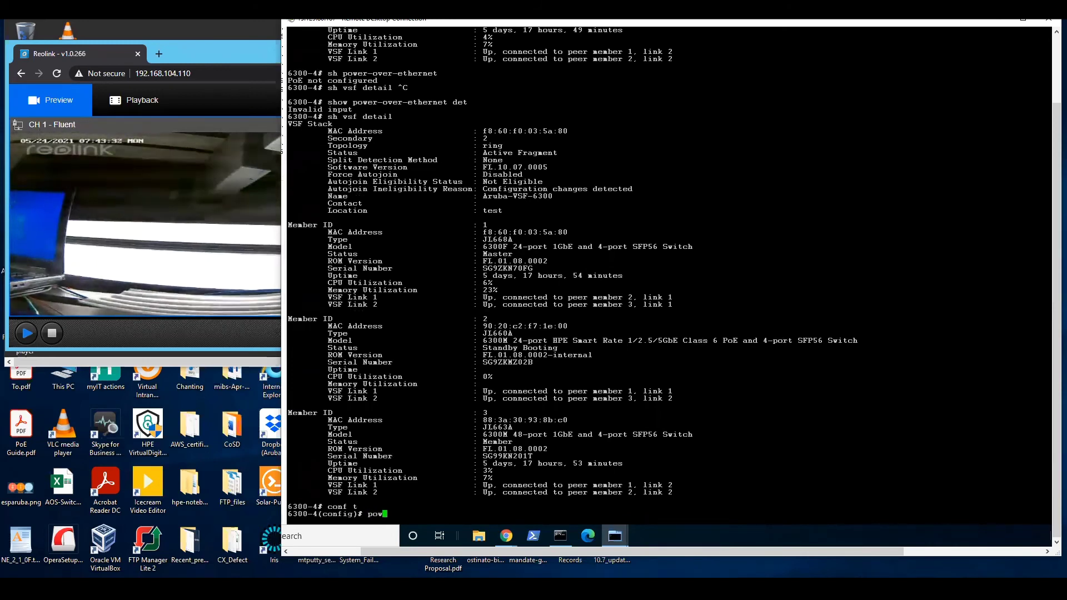
text(er-ov)
key(Tab)
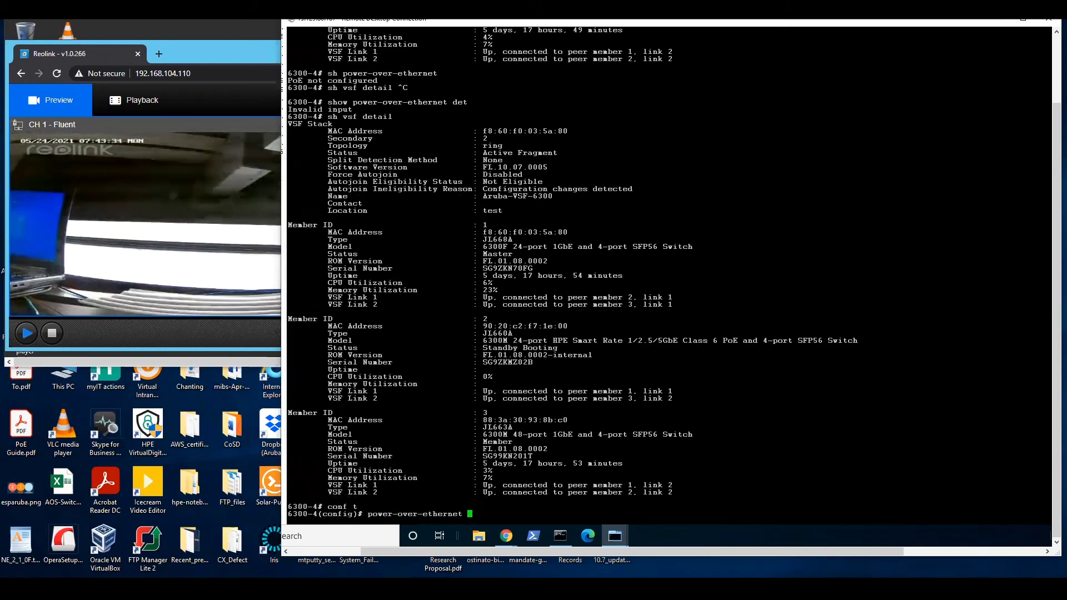
key(question)
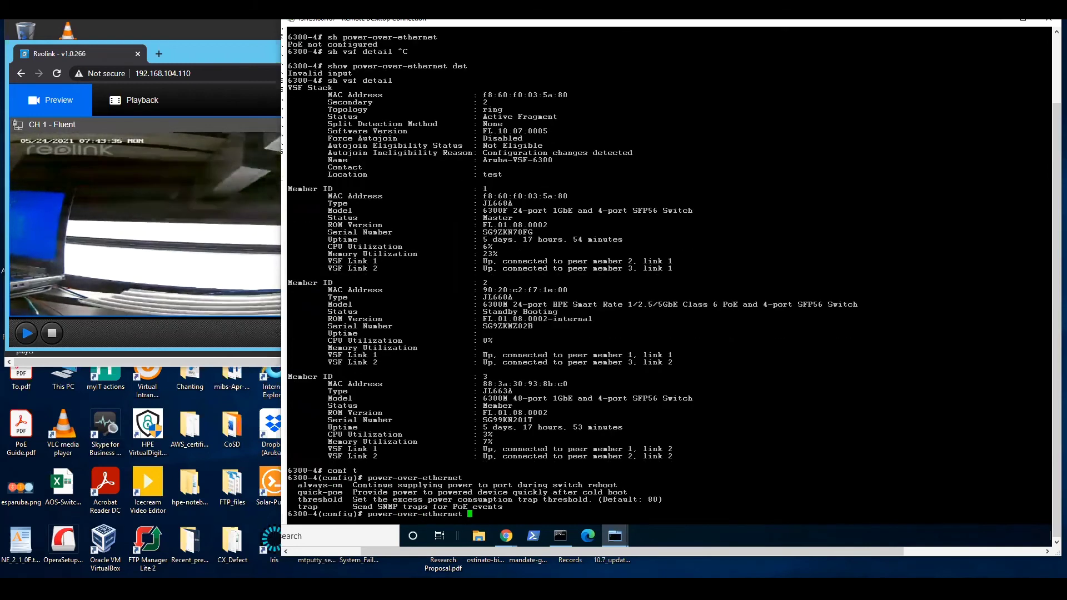
text(qui)
key(Tab)
text(2/1)
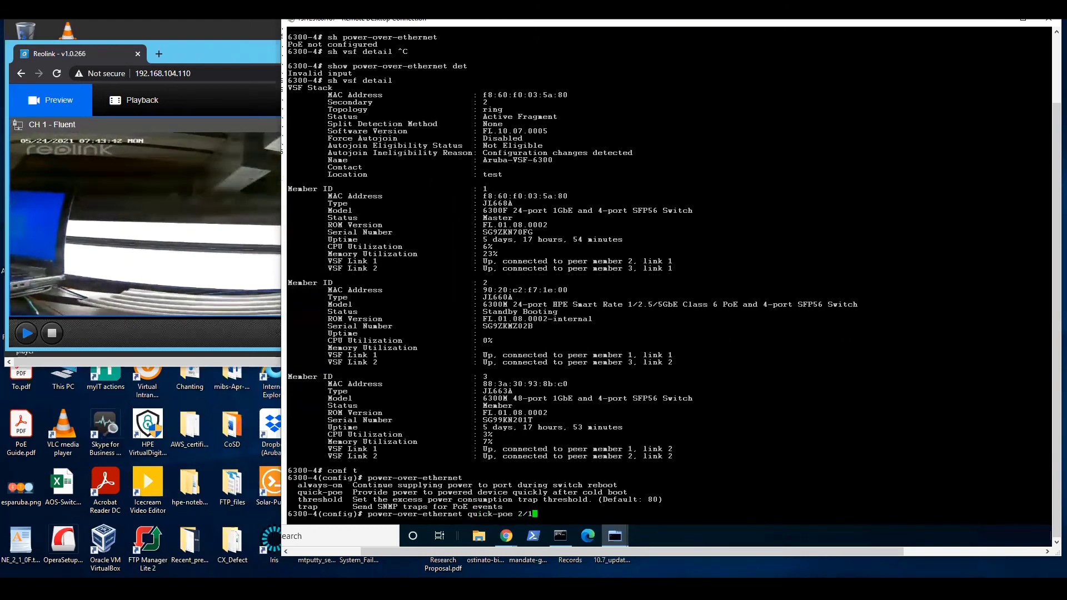
key(Return)
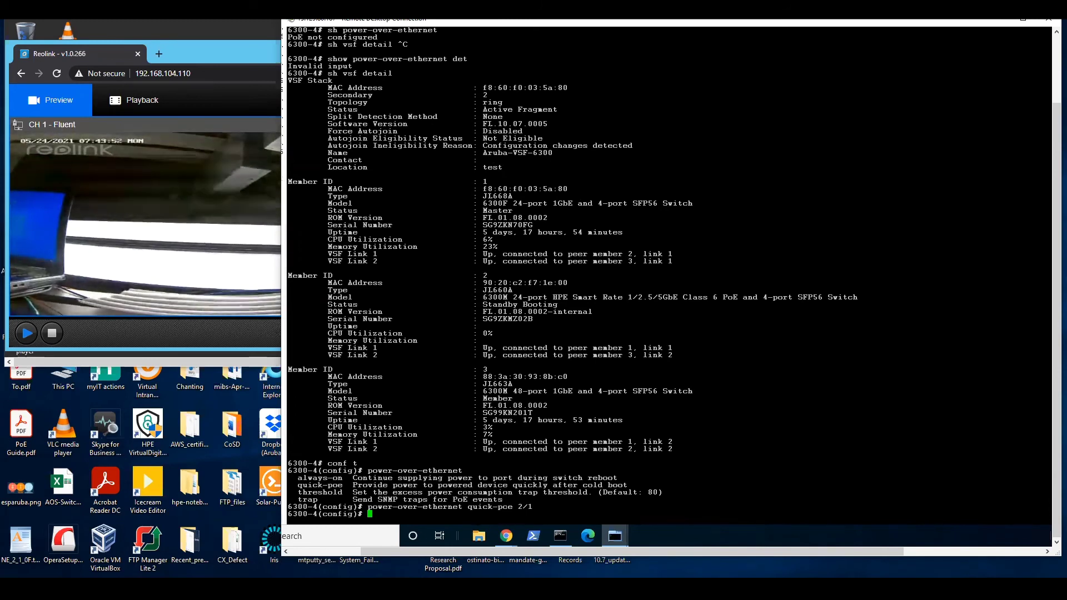
Leave configuration mode with end and save the switch configuration with wr me
text(end)
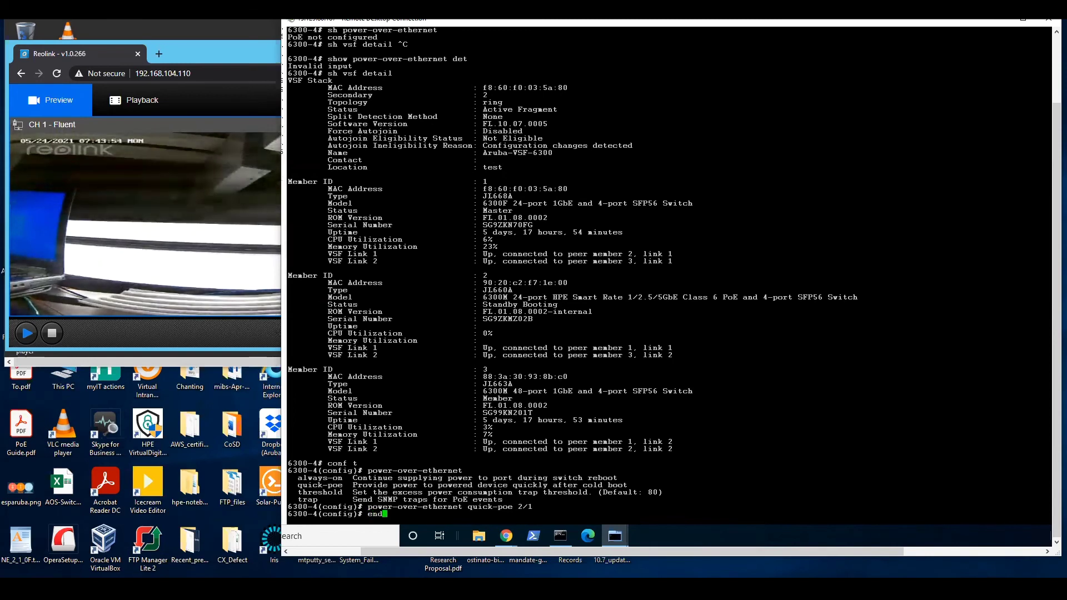
key(Return)
text(wr me)
key(Return)
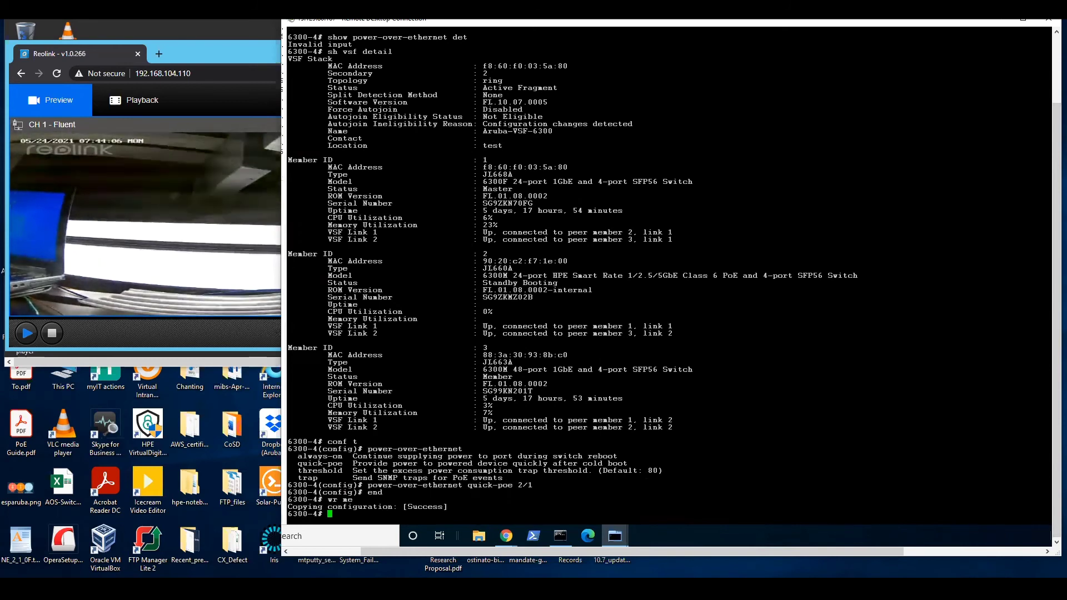
Switch to the 10.5.6.13 Chrome window and check member 2's status in the VSF topology
click(513, 537)
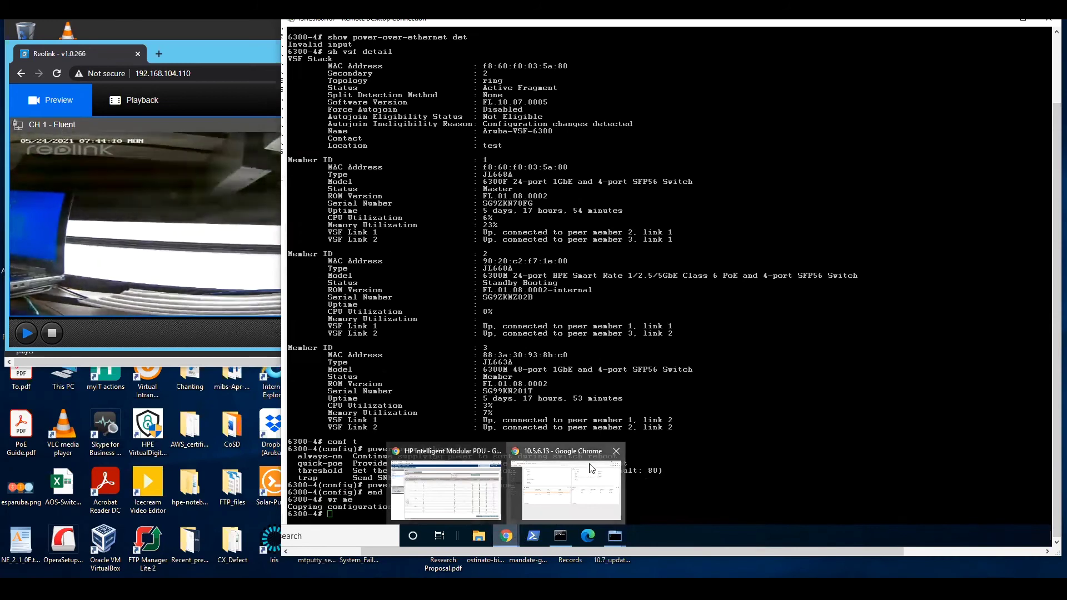
click(564, 490)
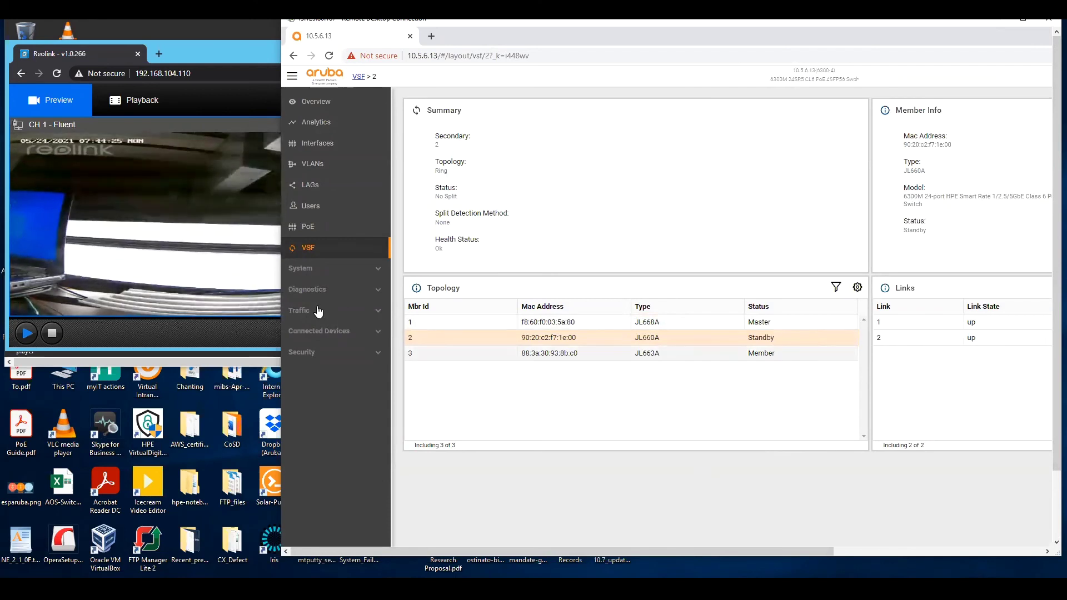
click(1052, 507)
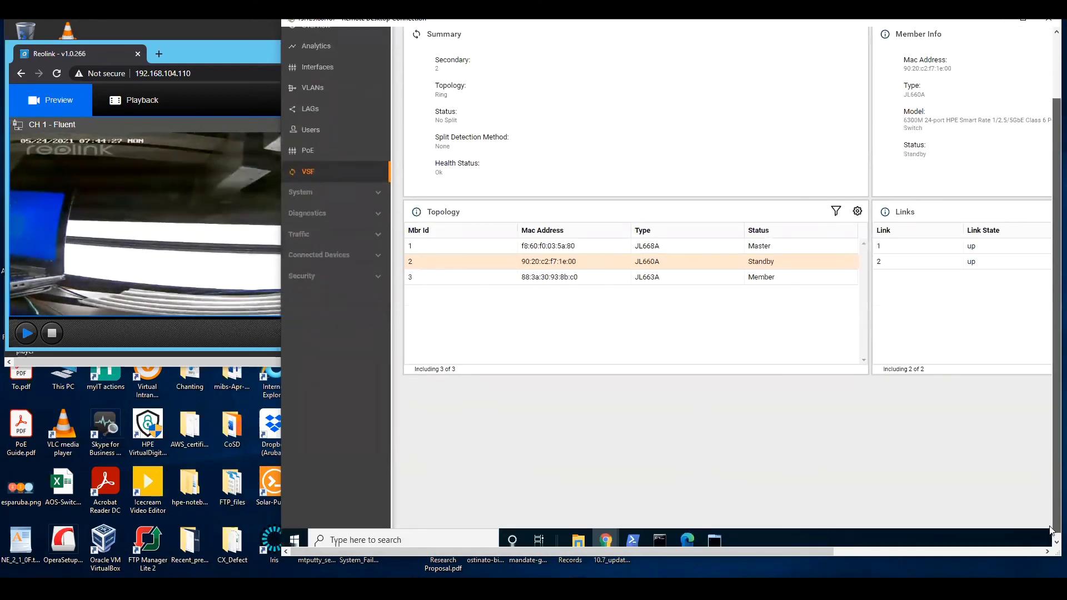
Switch to the HP Intelligent Modular PDU window in Chrome and power off outlet 5:4 of CEC.6300-VSF-2
mouse_move(606, 542)
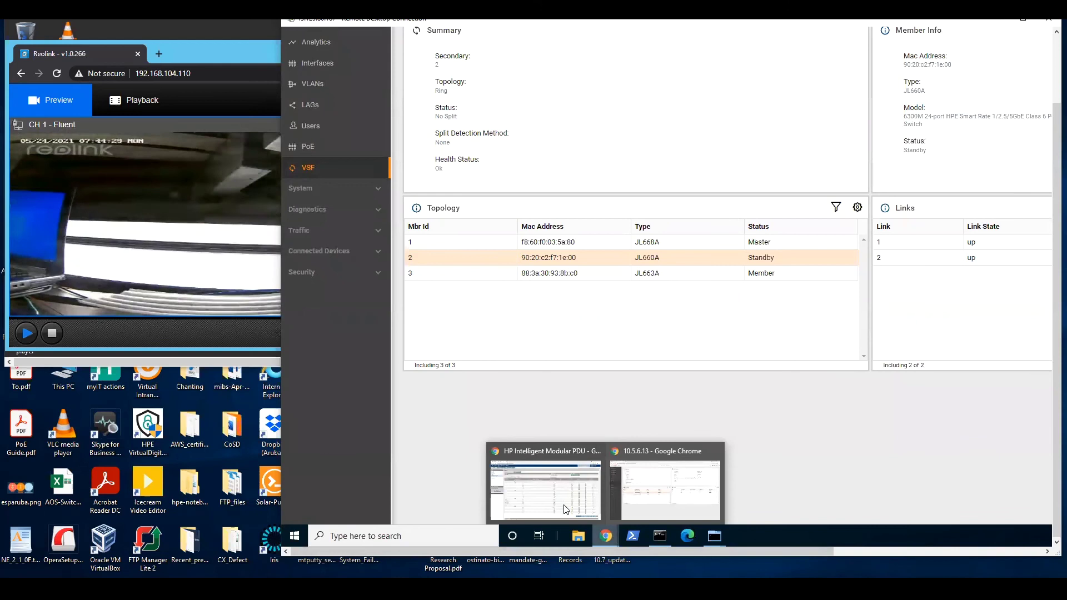
click(545, 495)
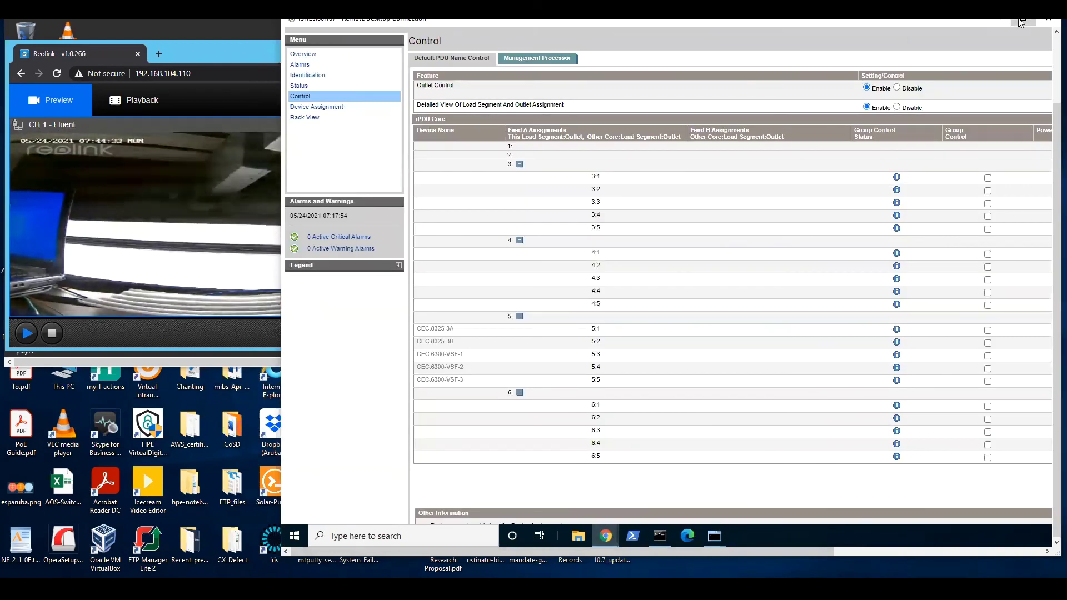
key(ctrl+alt+Break)
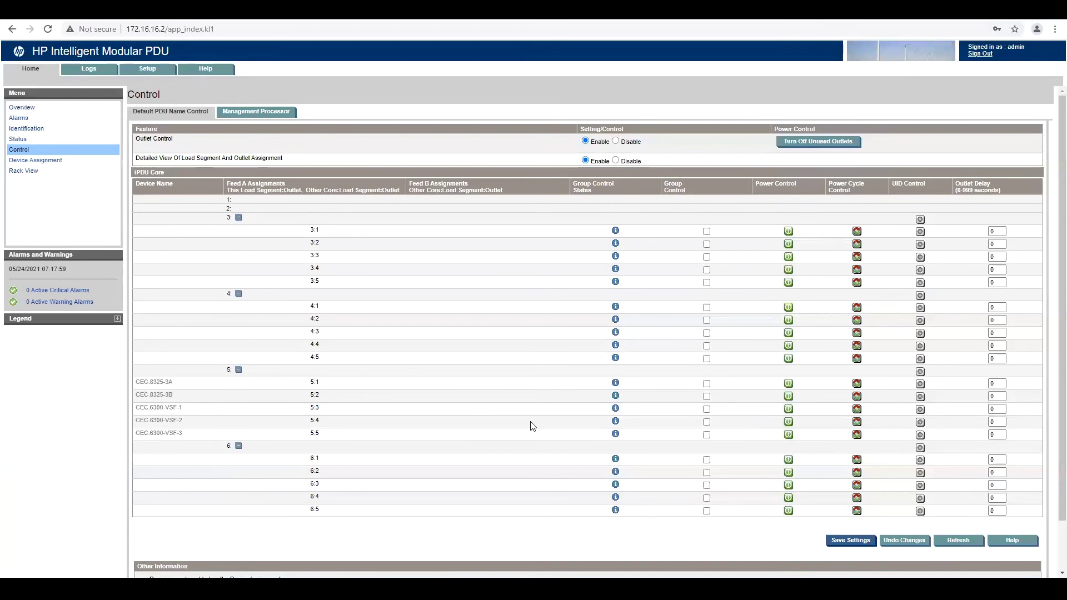
click(789, 422)
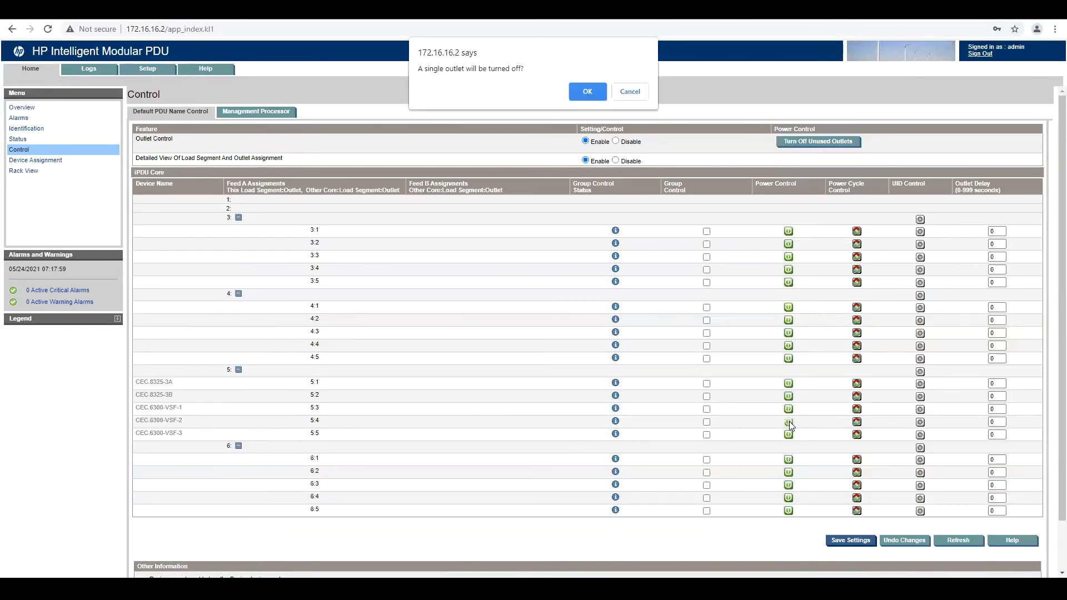
click(588, 91)
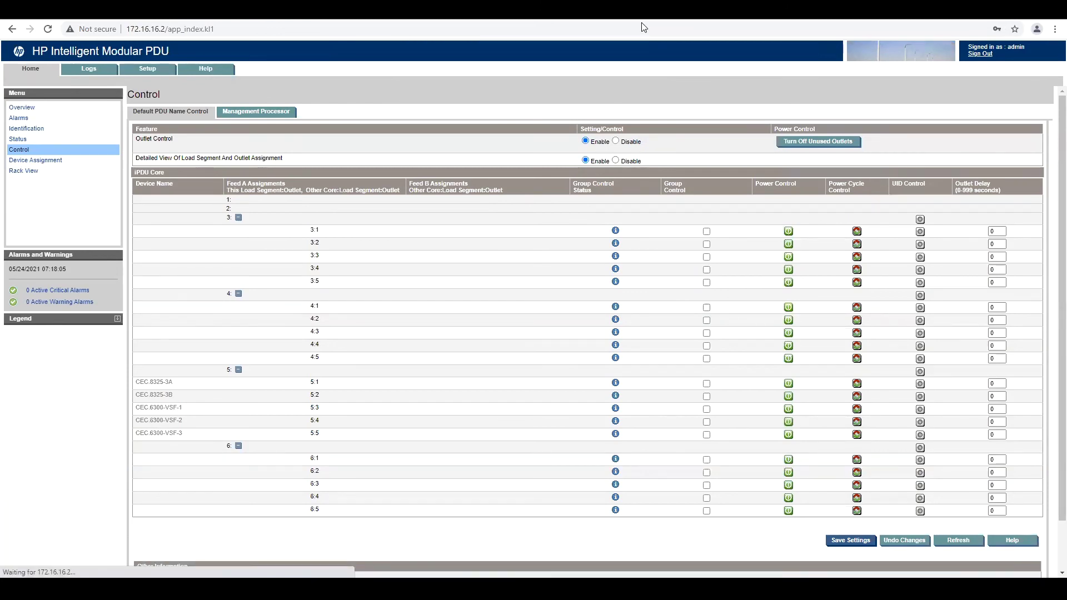
Restore the remote desktop from full screen beside the camera view and power PDU outlet 5:4 back on
click(643, 27)
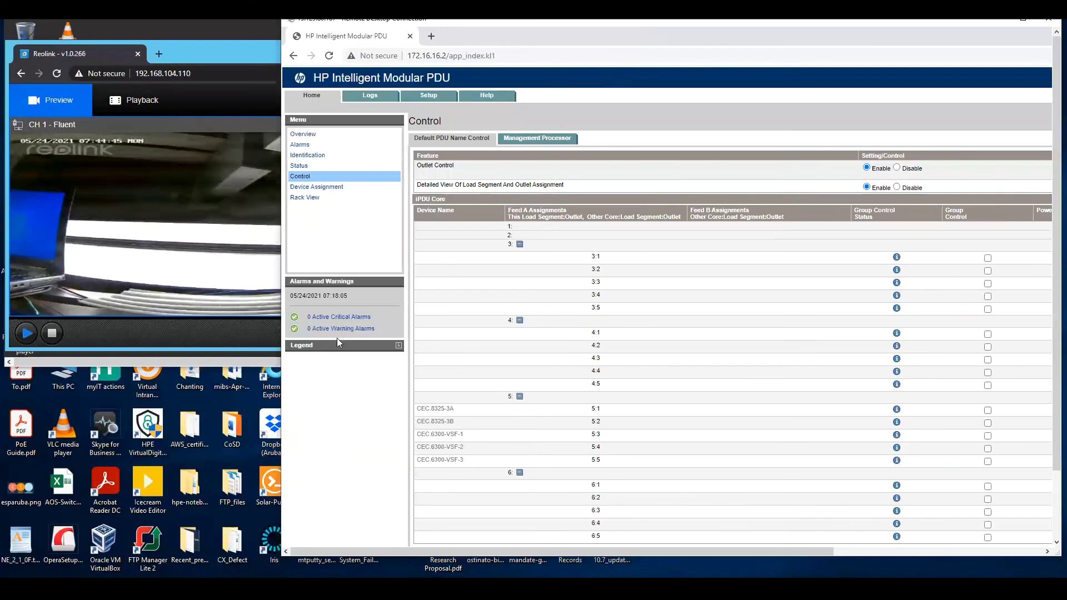
drag(807, 550, 978, 551)
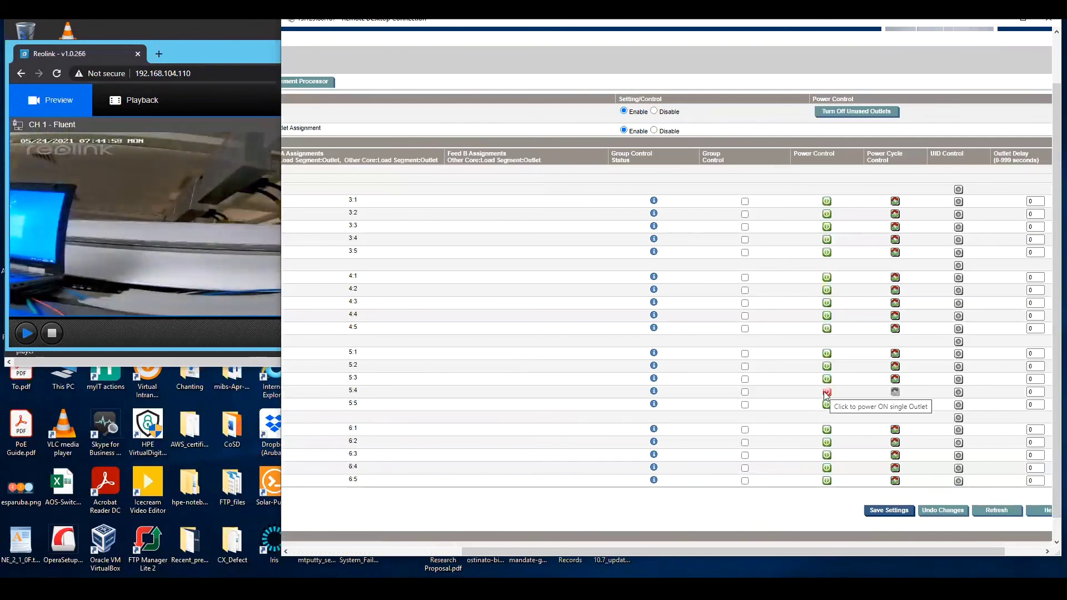
click(827, 393)
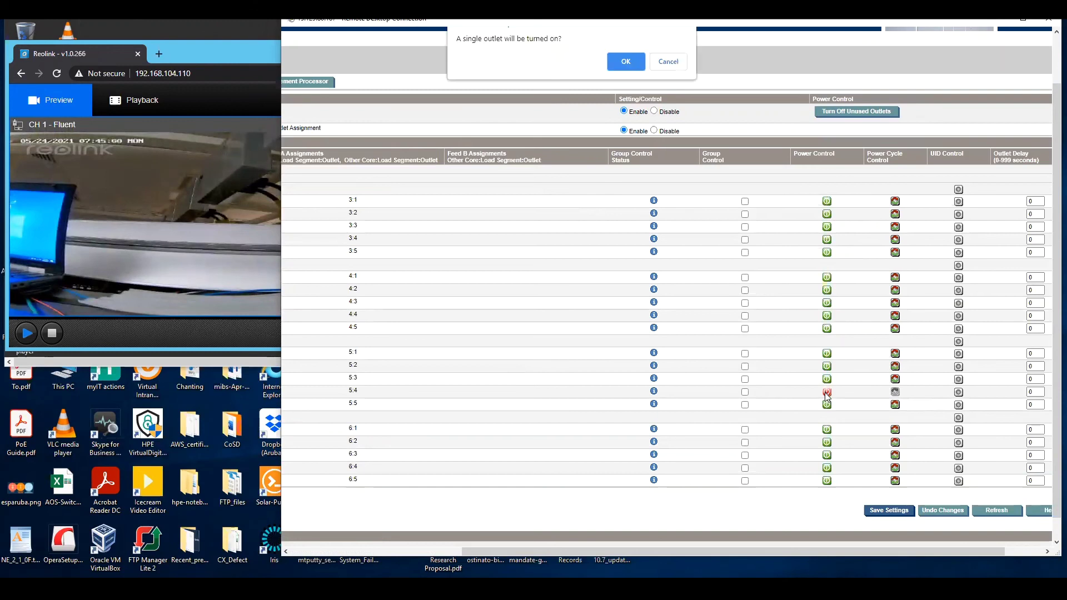
click(627, 62)
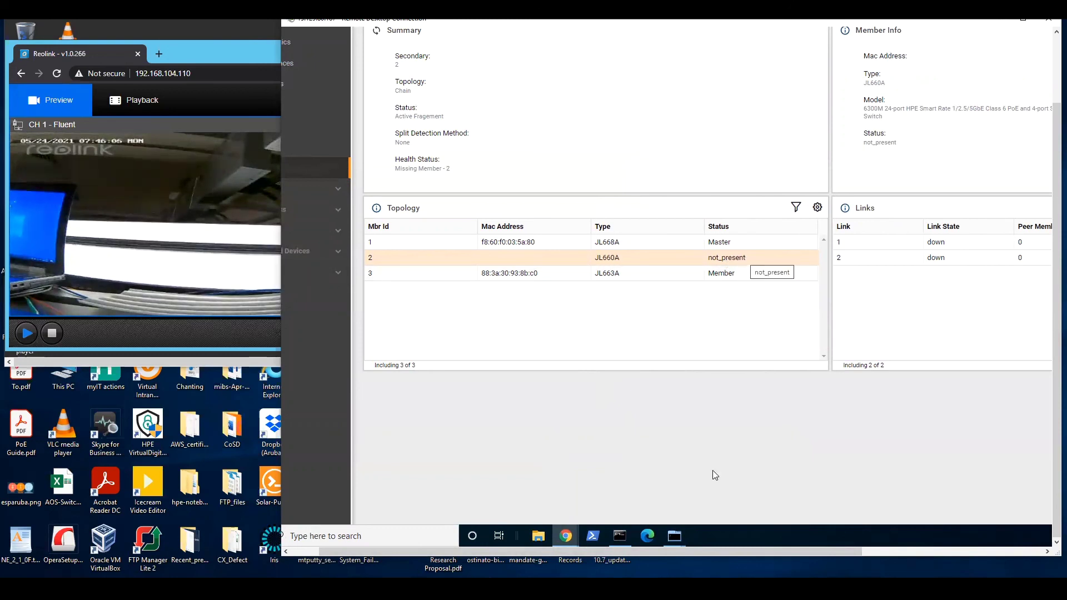
Switch to the MTPuTTY session and run sh vsf topology twice to follow member 2's cold boot
mouse_move(674, 542)
click(741, 482)
text(sh vsf topology)
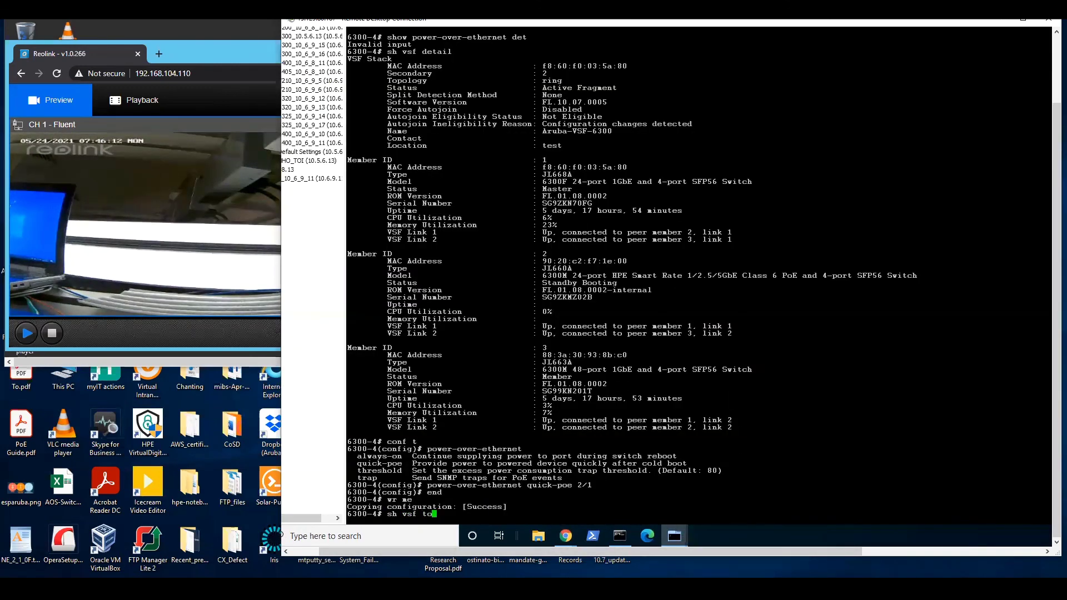
key(Return)
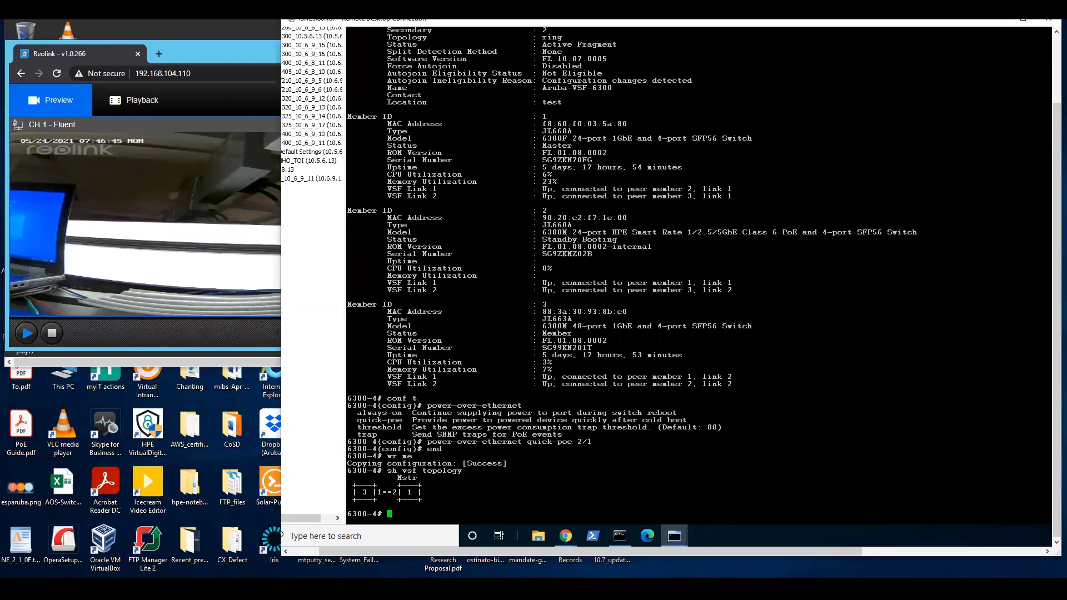
key(Up)
key(Return)
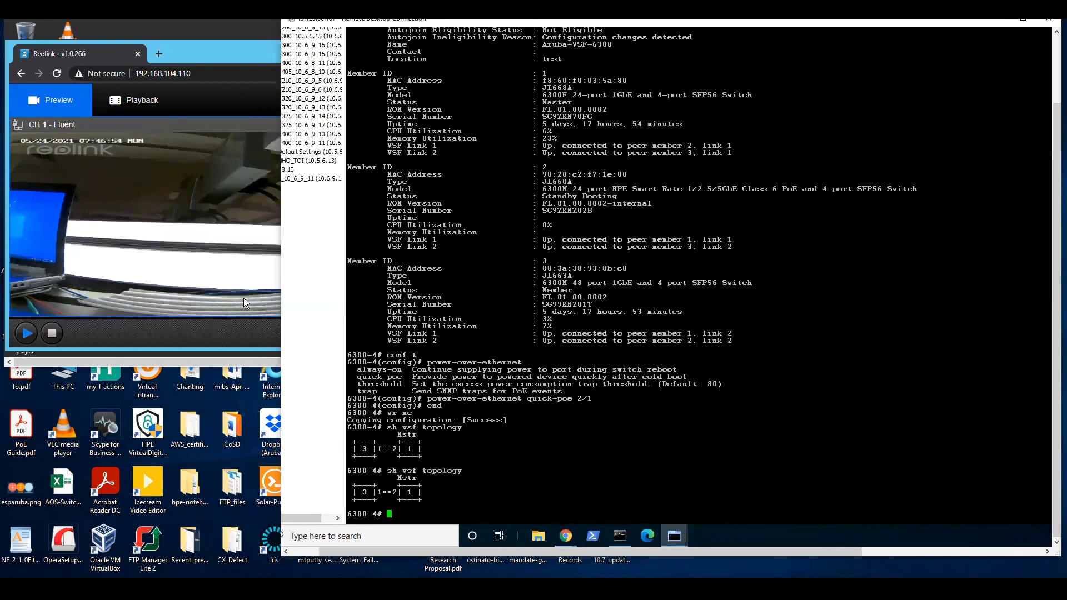
Recheck member 2's status on the VSF page in Chrome and run sh vsf topology again in MTPuTTY
click(573, 537)
click(647, 495)
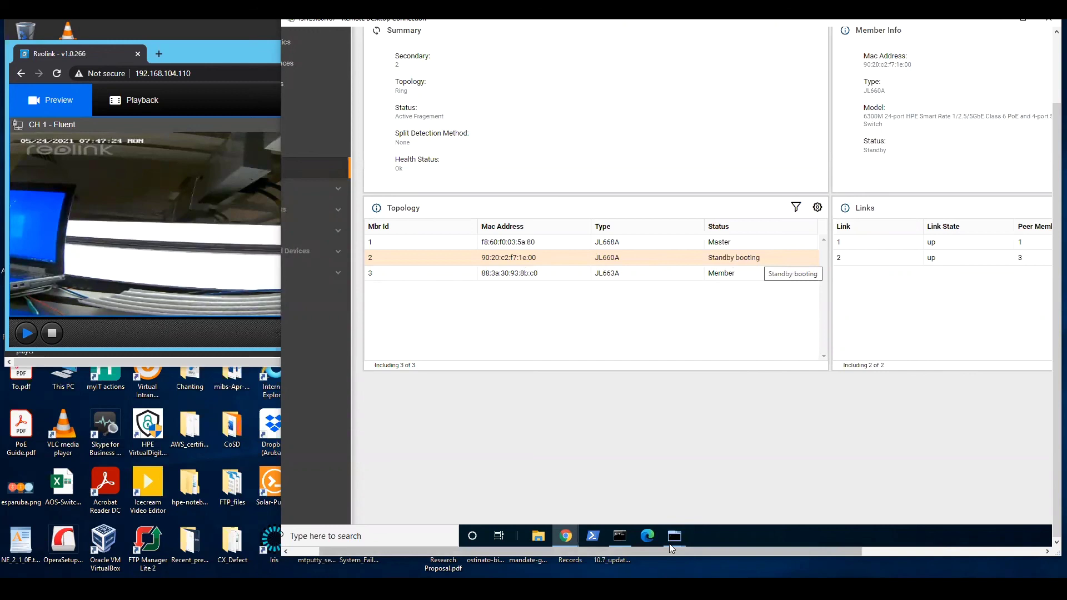
mouse_move(675, 537)
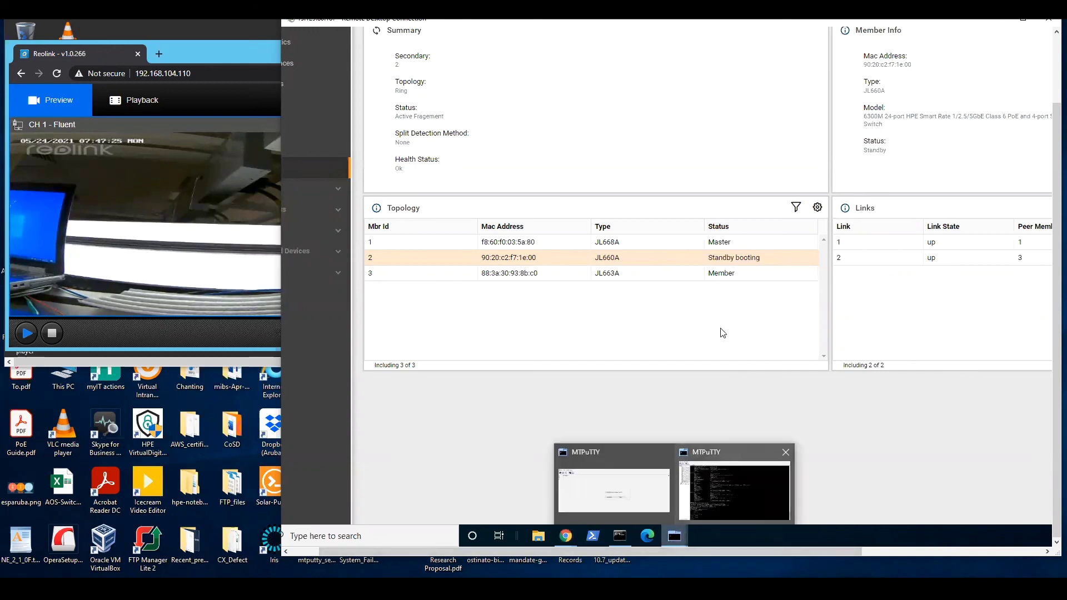
click(736, 495)
text(sh )
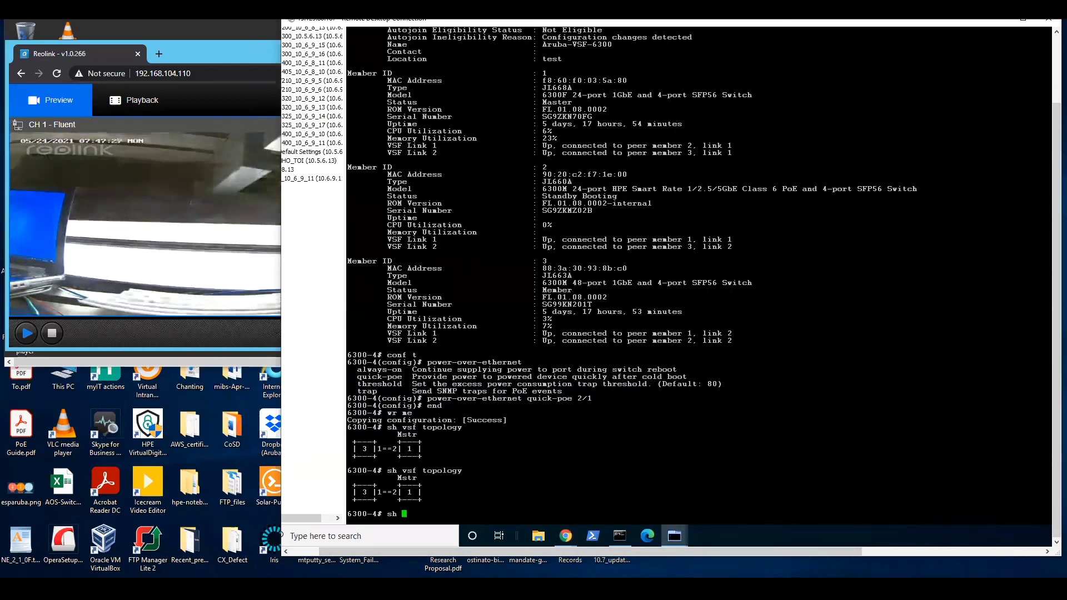
text(vsf topology)
key(Return)
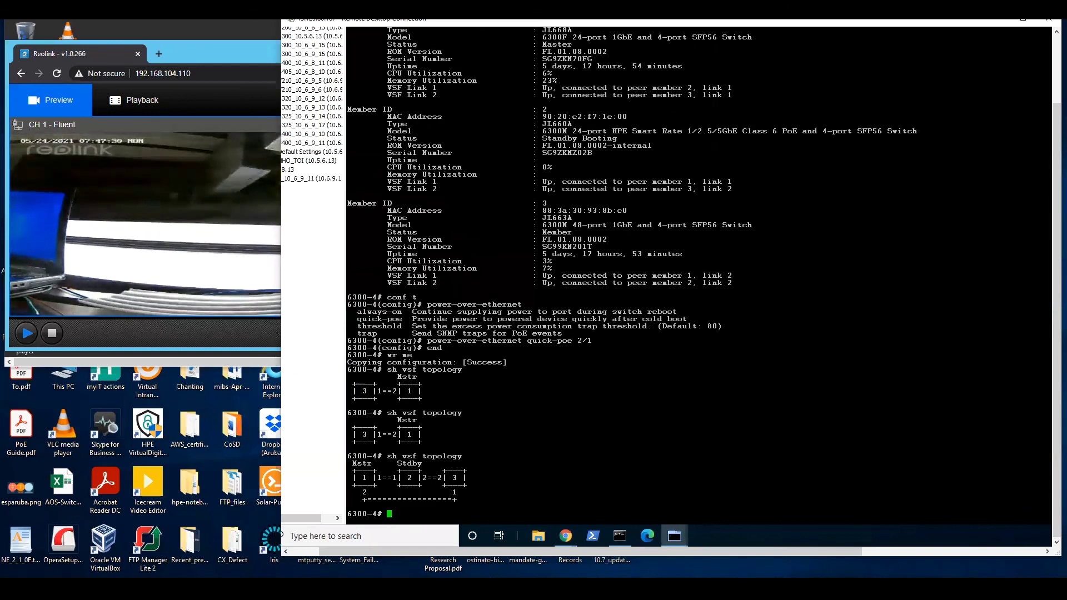